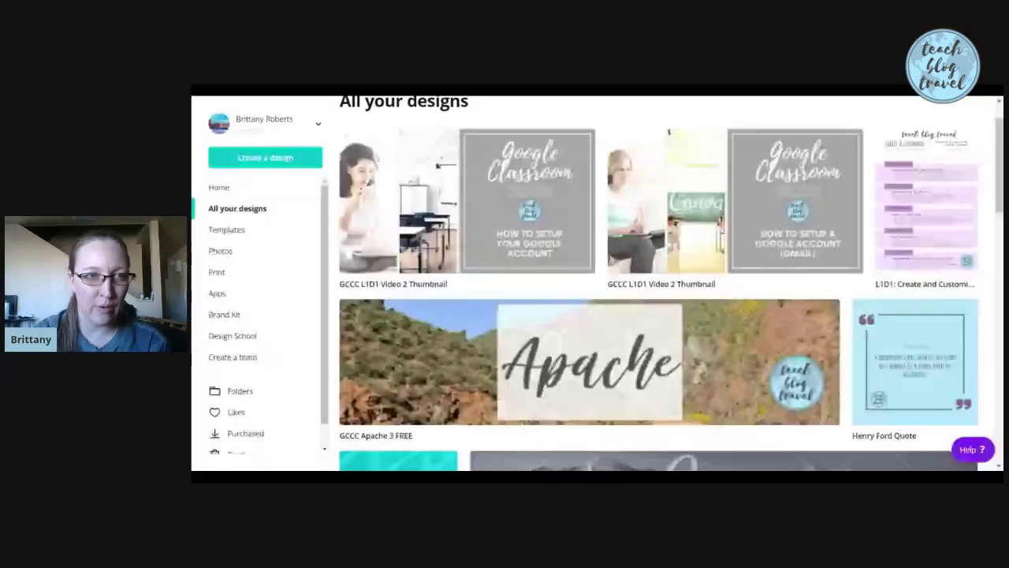
Step: Open the profile-name account menu to review its settings, help and sign-out options, then close it
scroll(552, 158, "up", 1)
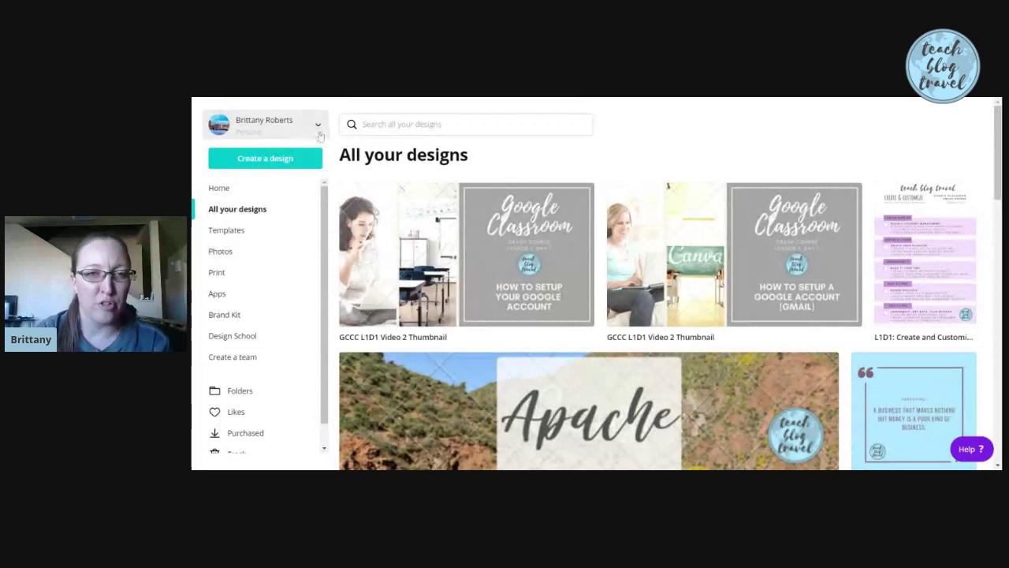
left_click(319, 134)
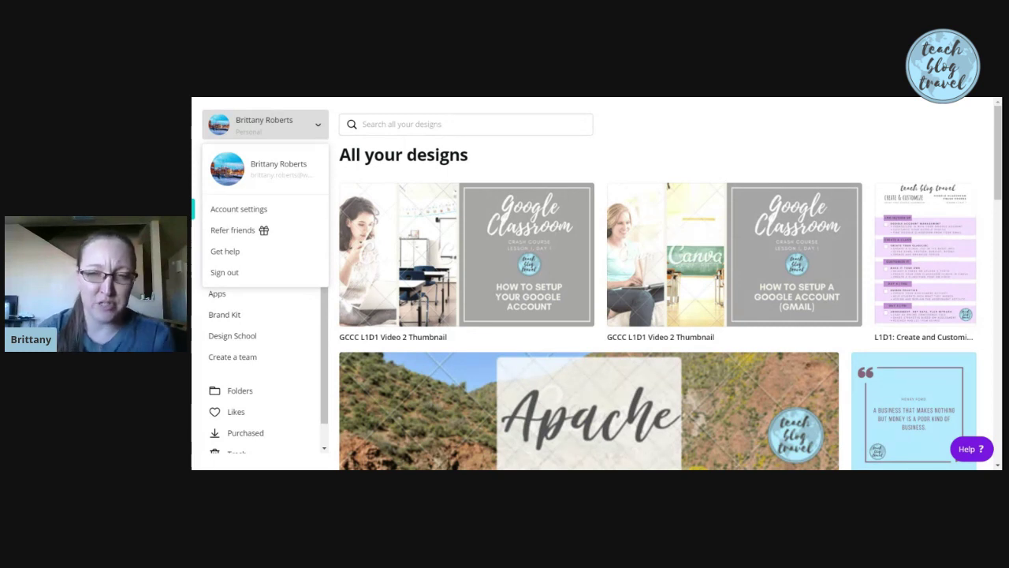
scroll(347, 143, "down", 2)
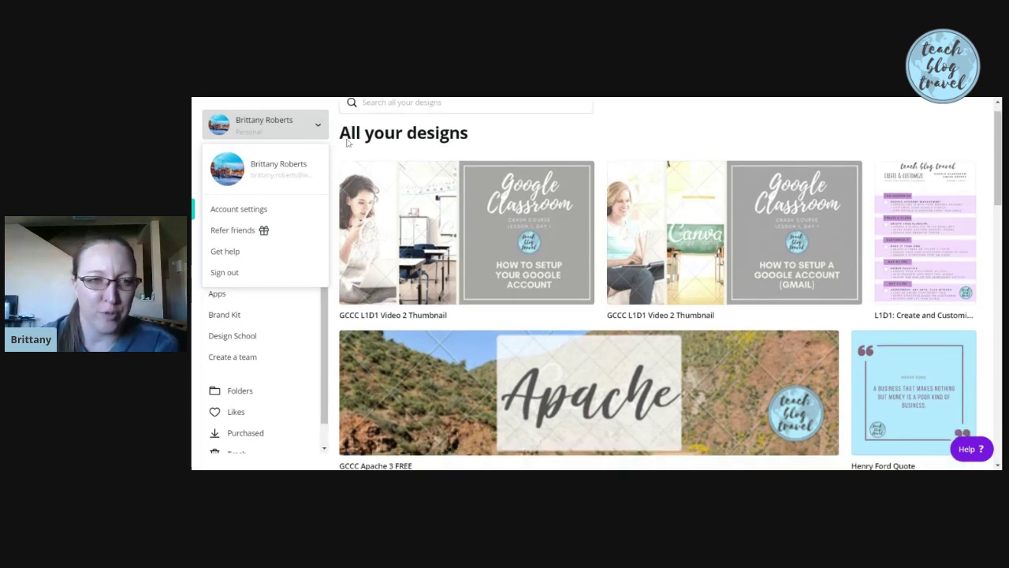
scroll(347, 197, "down", 3)
scroll(315, 236, "up", 4)
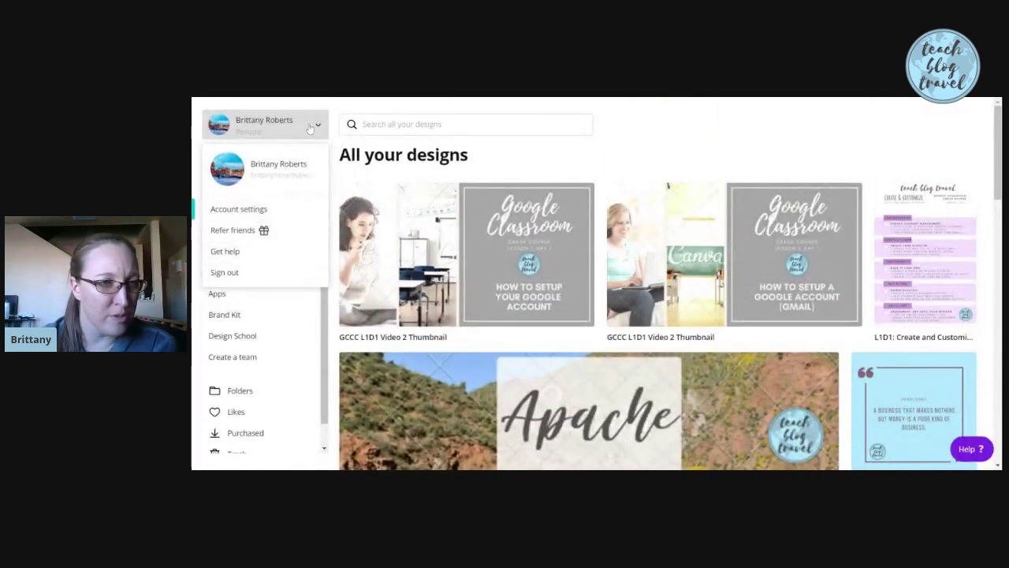
left_click(312, 127)
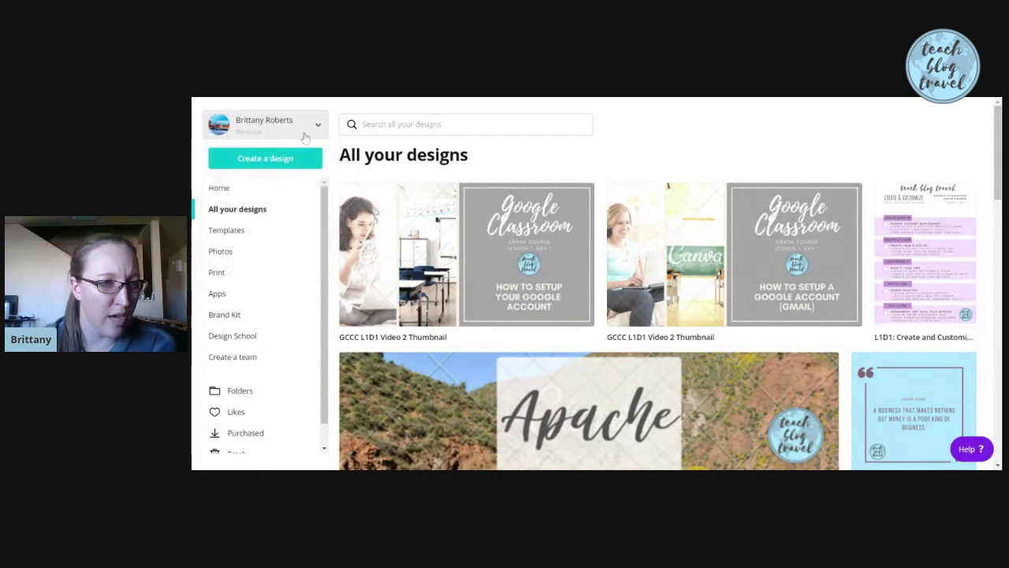
Step: Search the Create a design list for 'google' to find the Google Classroom Header type
left_click(260, 160)
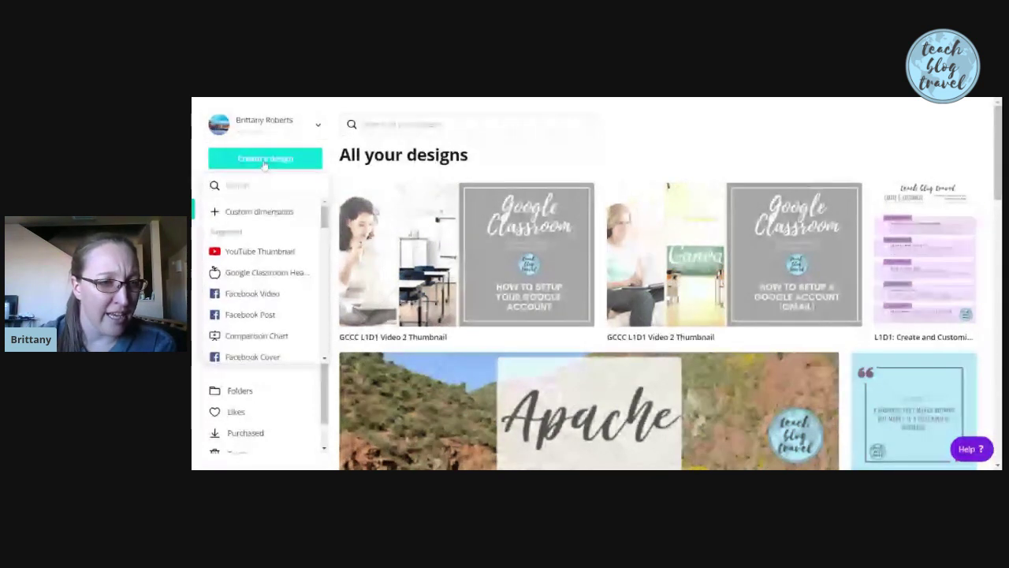
scroll(260, 250, "down", 2)
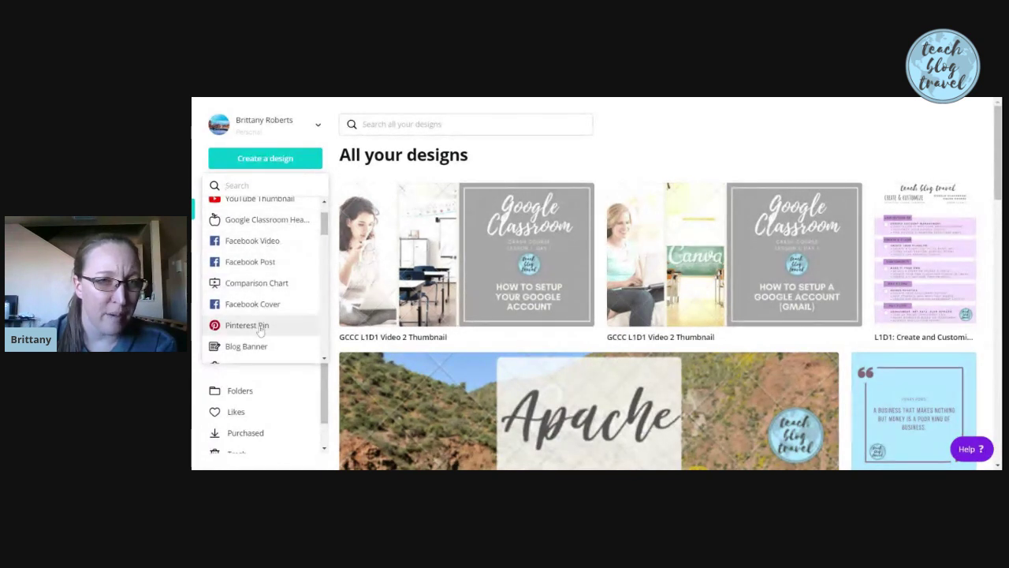
scroll(259, 300, "up", 2)
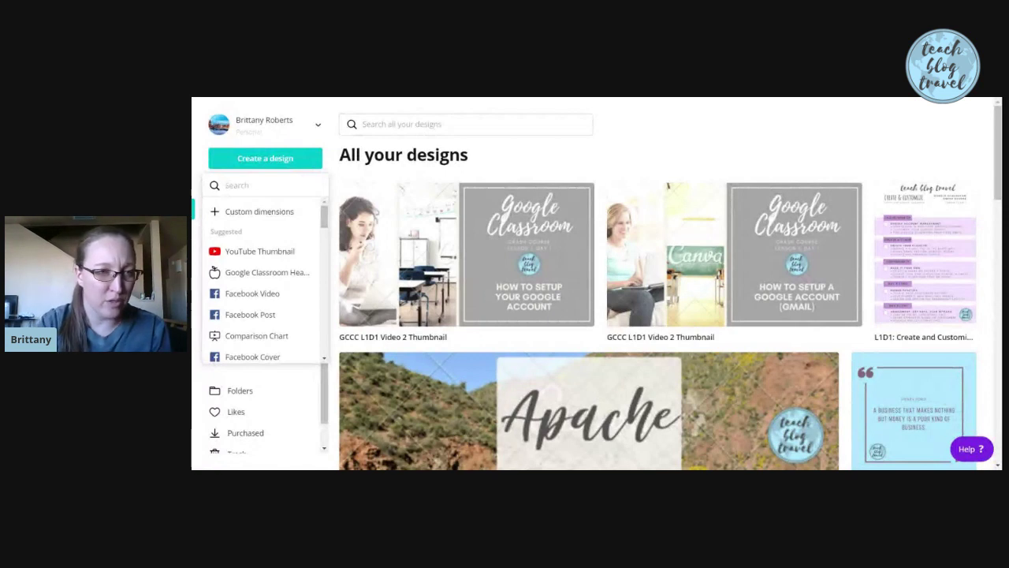
type("google")
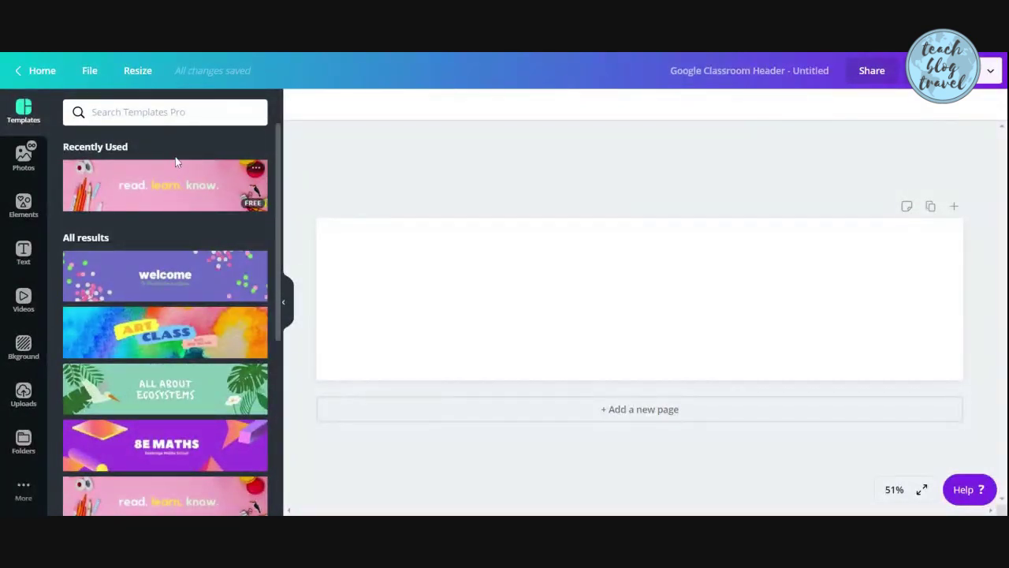
scroll(150, 181, "down", 4)
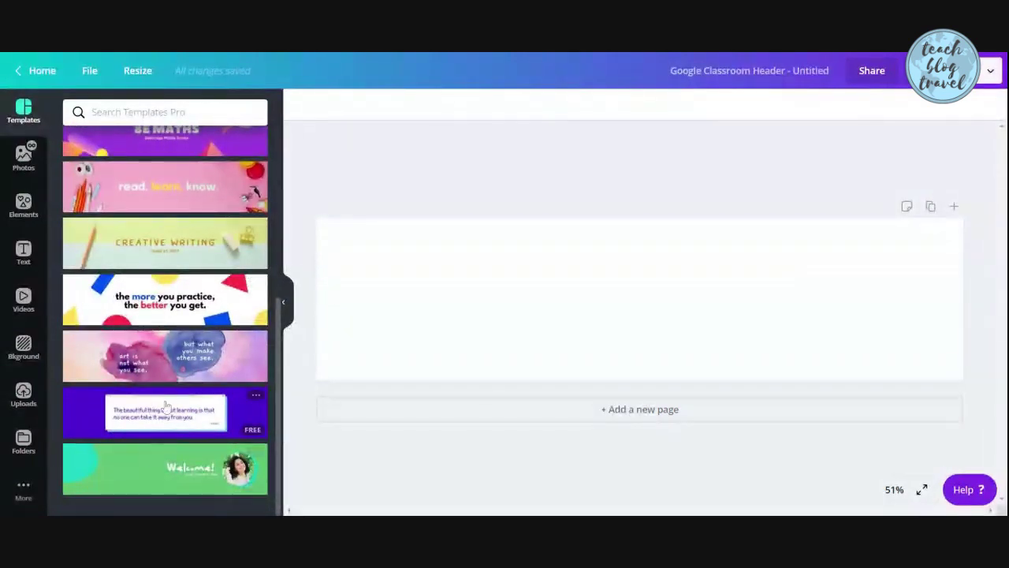
scroll(168, 394, "up", 4)
scroll(168, 394, "up", 1)
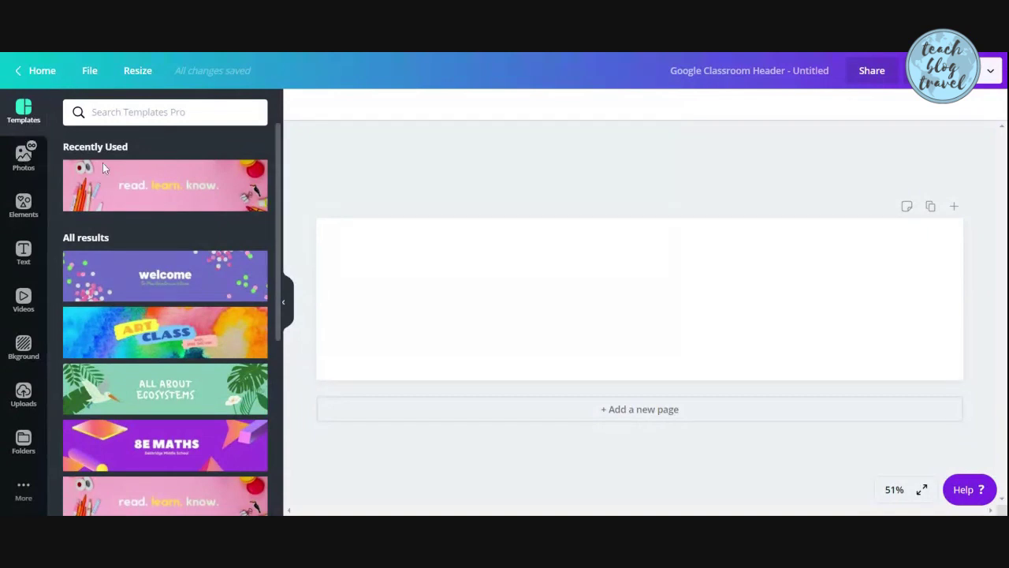
scroll(116, 185, "down", 3)
scroll(116, 185, "down", 3)
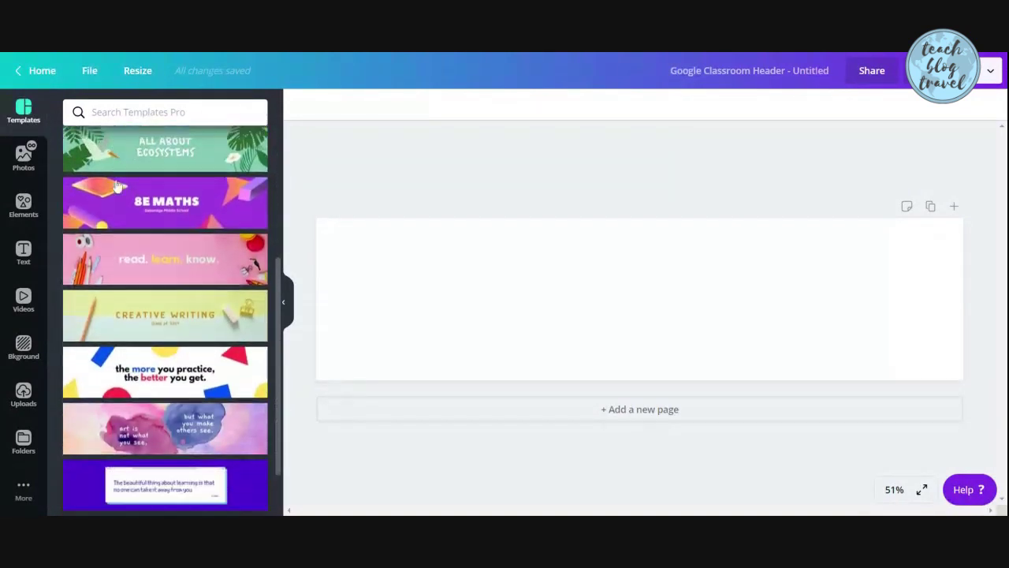
scroll(116, 354, "down", 1)
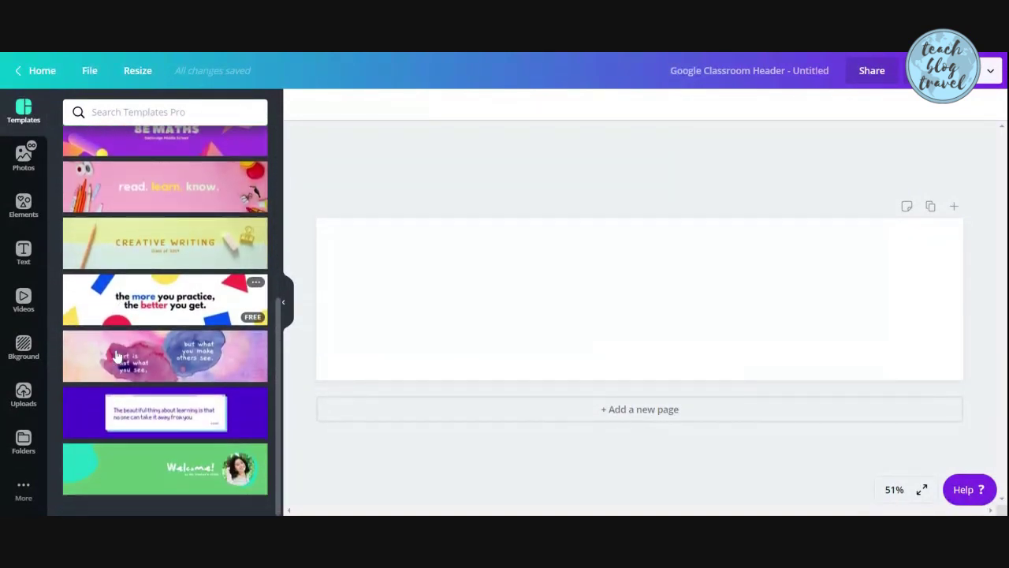
scroll(144, 379, "up", 7)
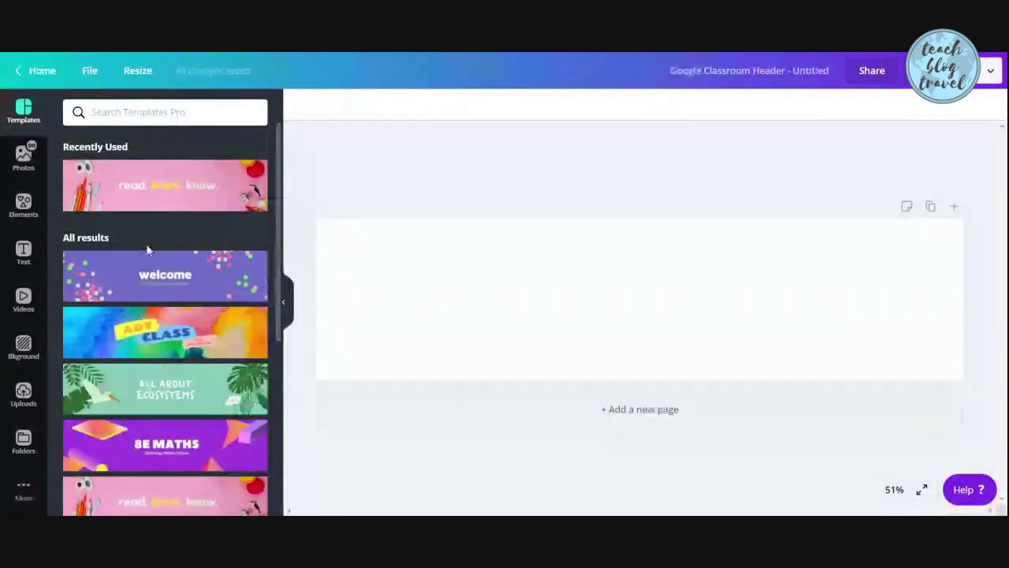
scroll(149, 250, "down", 3)
scroll(175, 263, "down", 5)
scroll(197, 272, "up", 7)
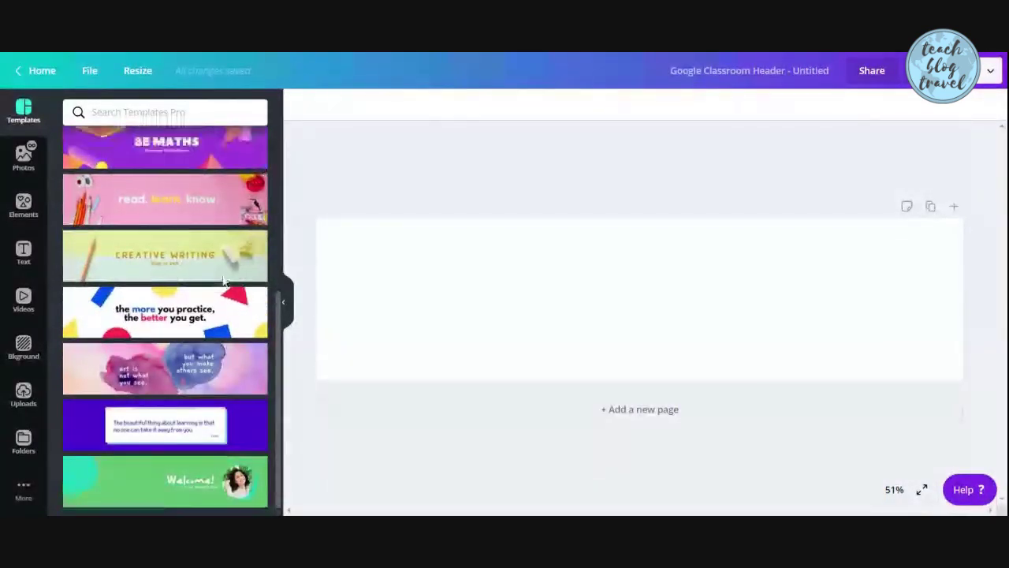
scroll(207, 278, "up", 1)
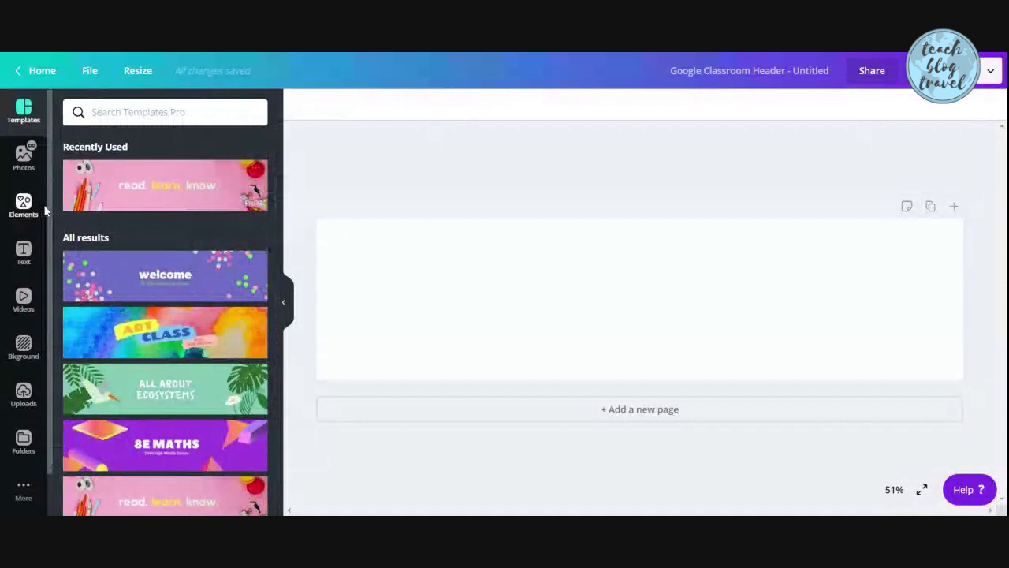
Step: Search the stock photos for 'reading'
left_click(21, 167)
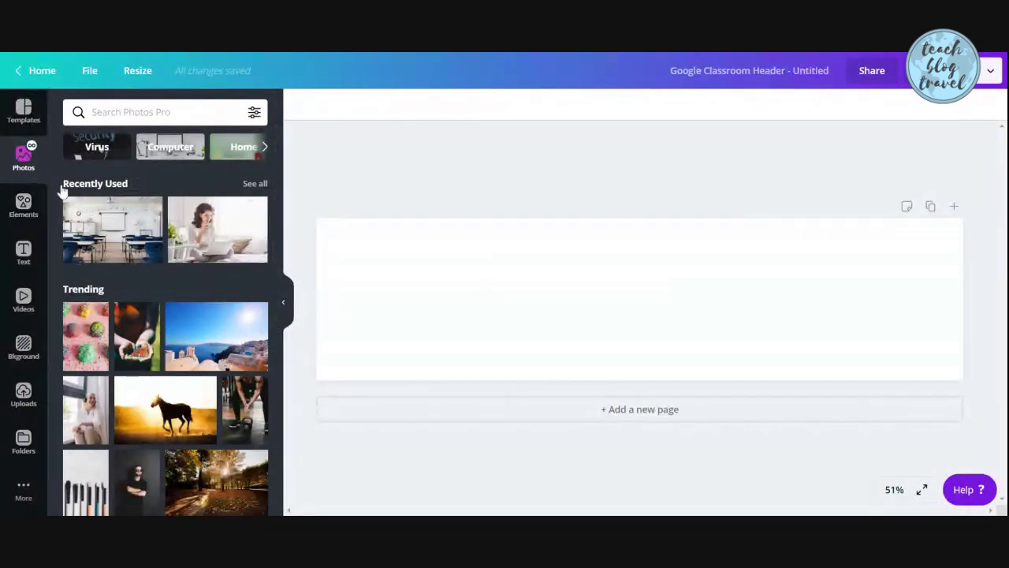
left_click(130, 112)
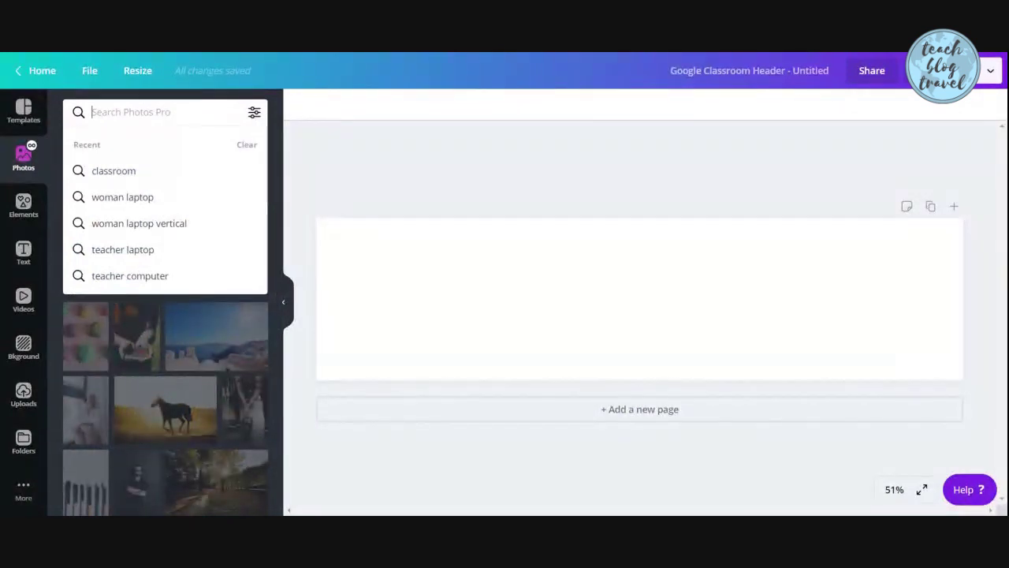
key("Escape")
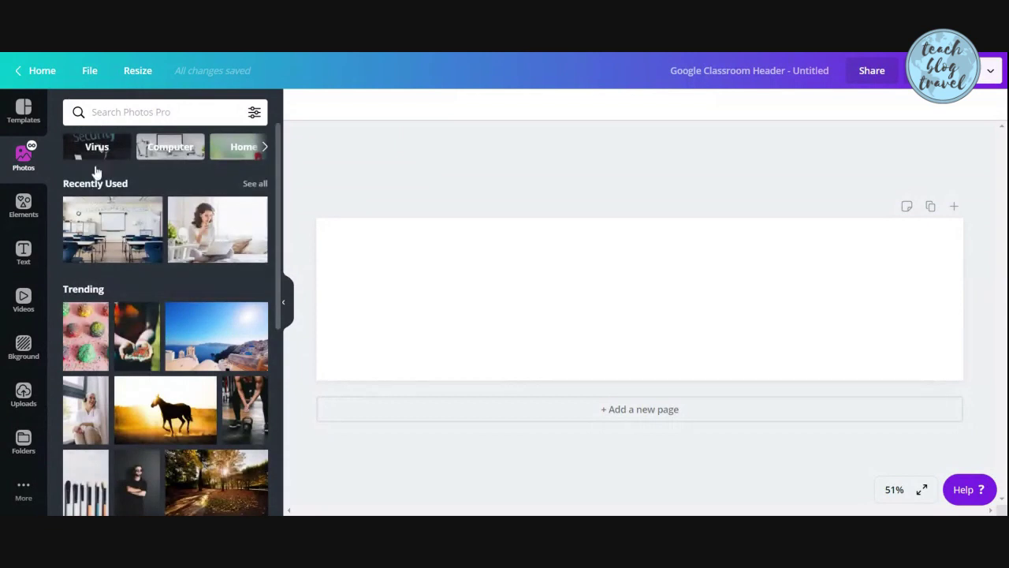
mouse_move(158, 203)
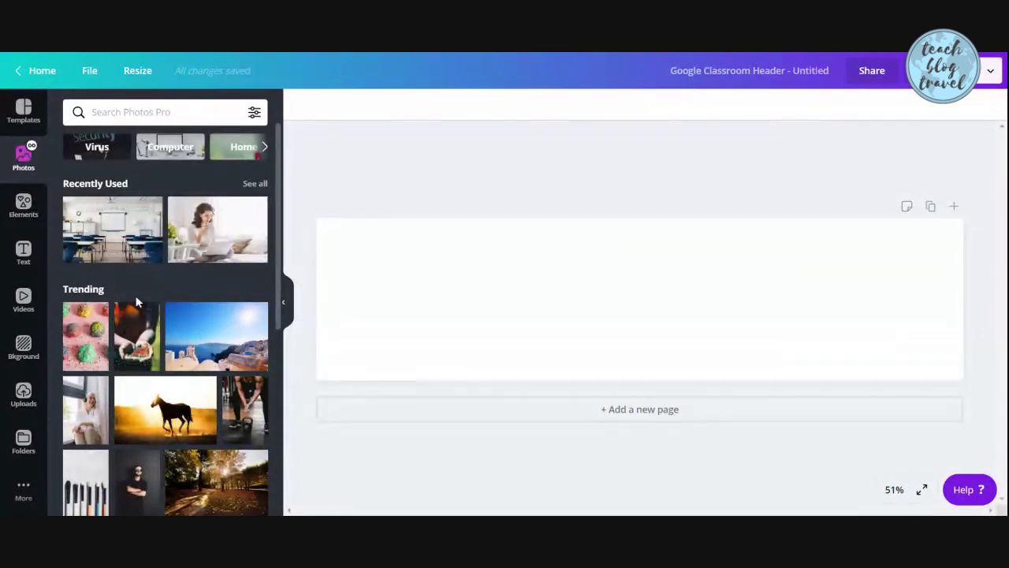
left_click(150, 112)
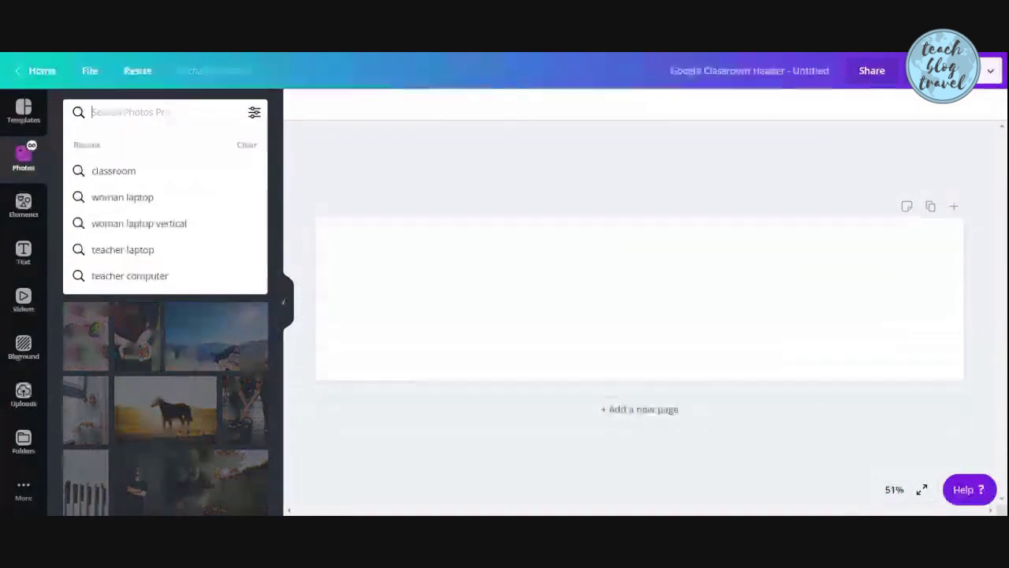
type("readi")
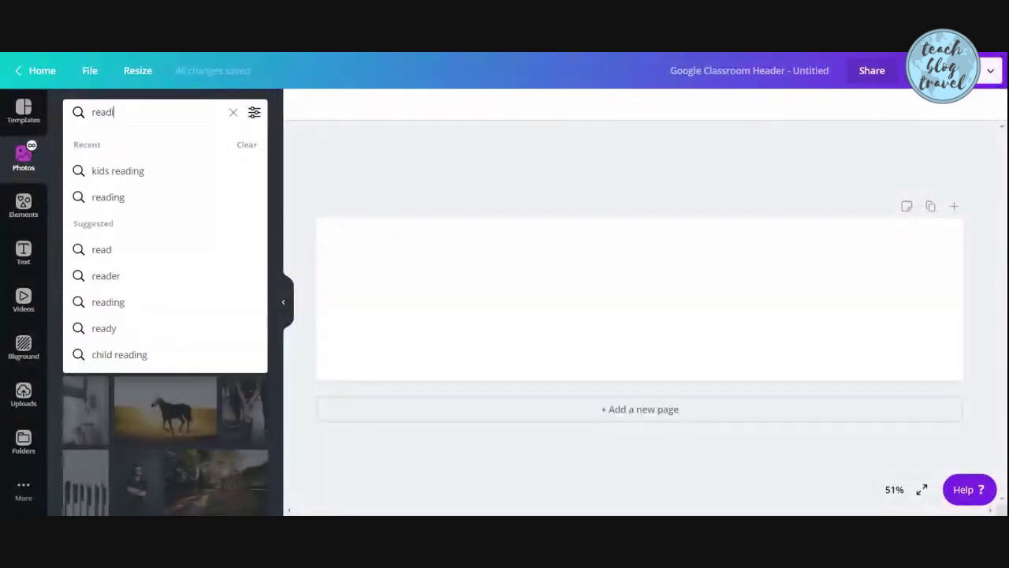
type("ng")
key("Return")
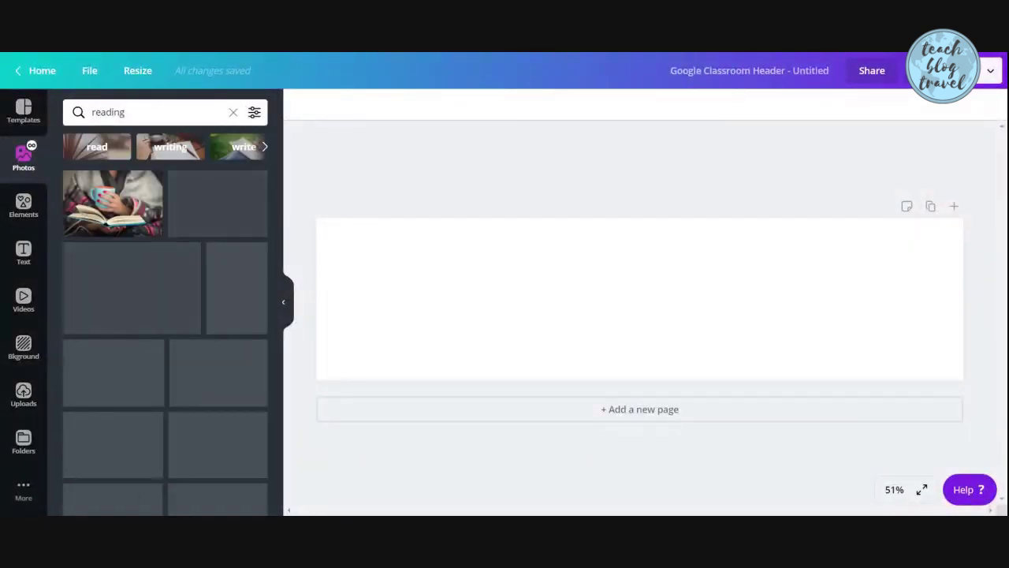
Step: Drag the photo of children reading colourful books onto the header page
scroll(166, 239, "down", 3)
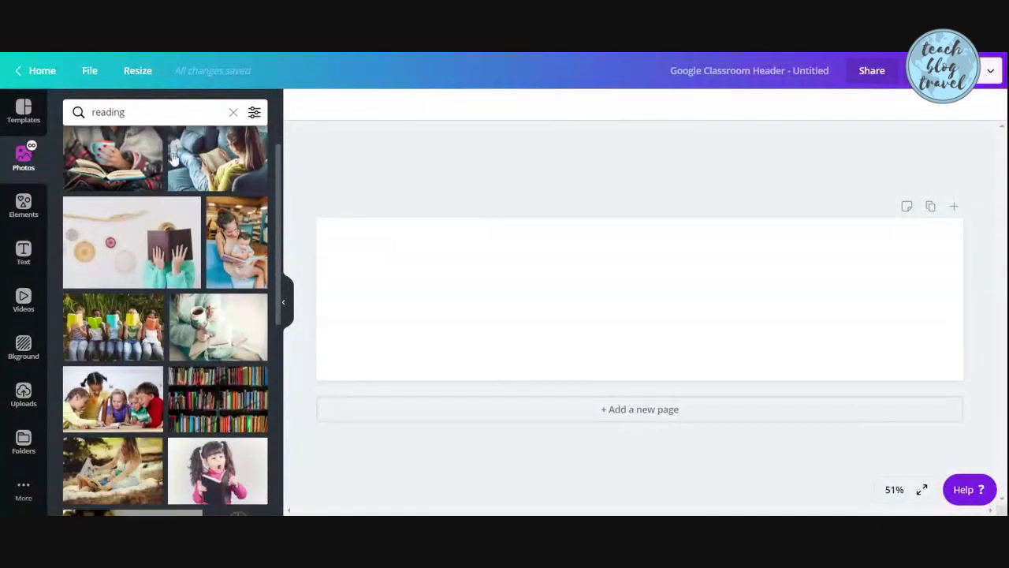
scroll(167, 238, "down", 3)
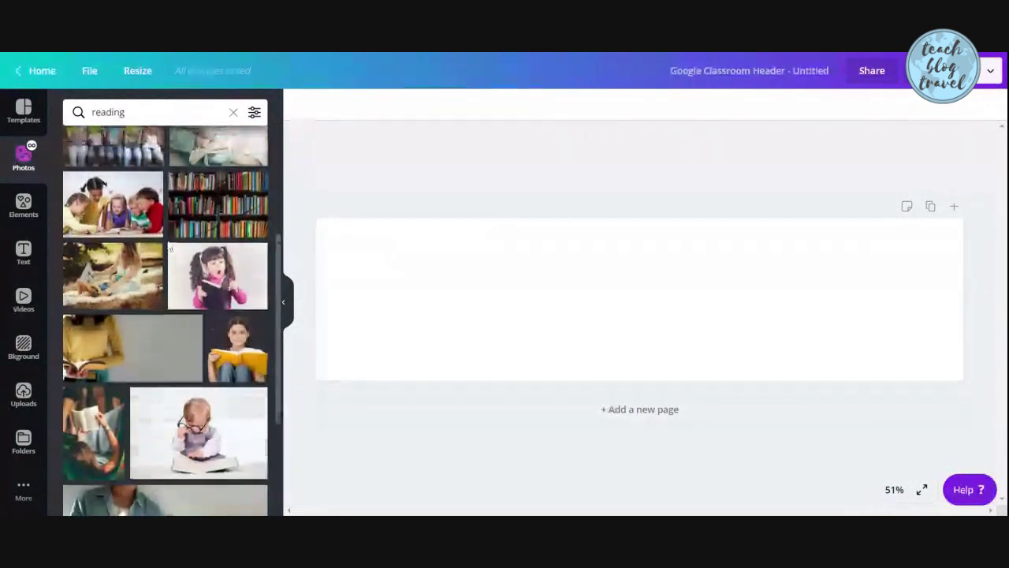
scroll(142, 252, "up", 3)
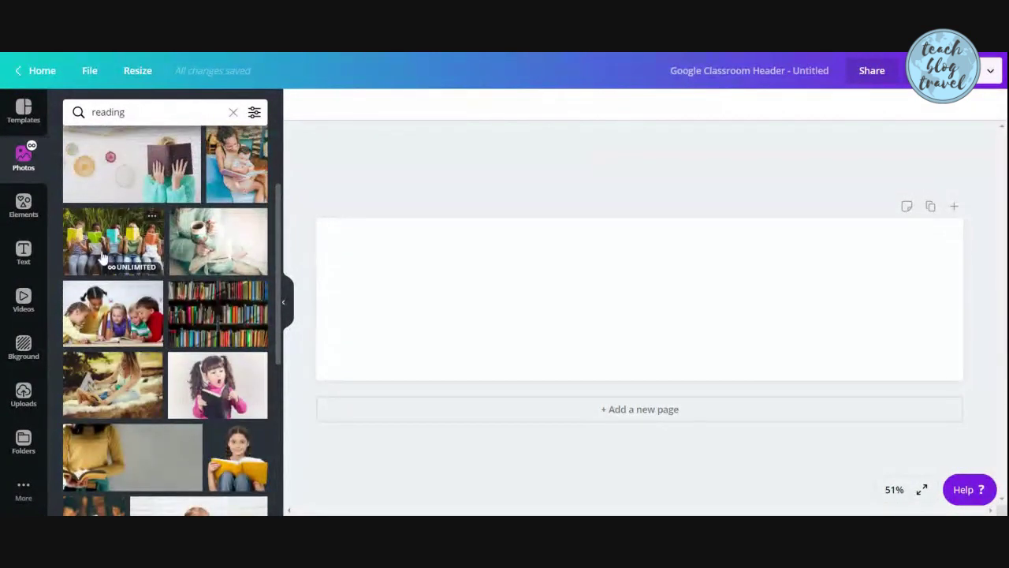
left_click_drag(89, 237, 127, 235)
Step: Place the kids-reading photo in the header and crop it lower to show the children's faces
left_click(127, 235)
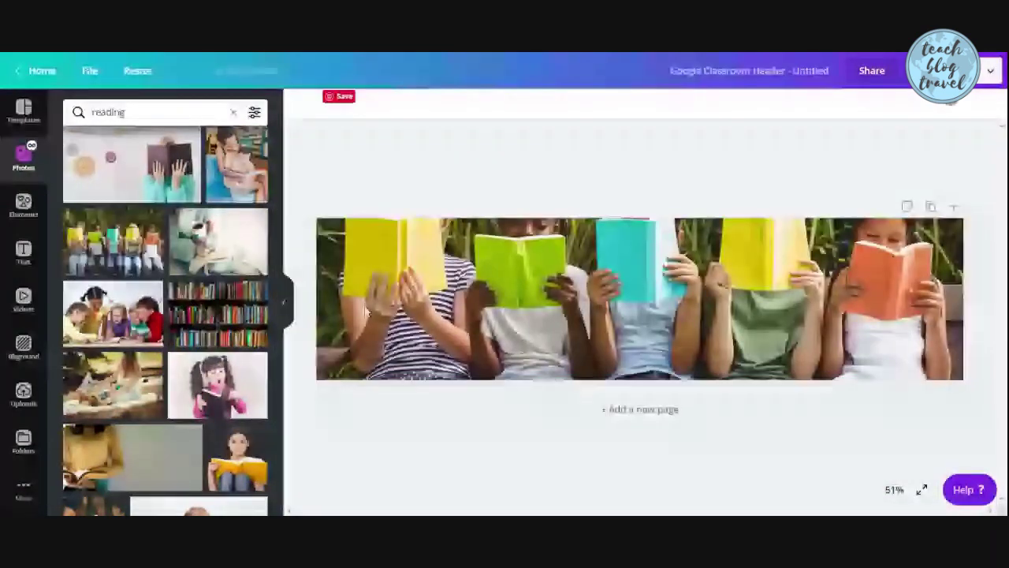
double_click(367, 313)
left_click_drag(473, 254, 498, 311)
left_click(294, 149)
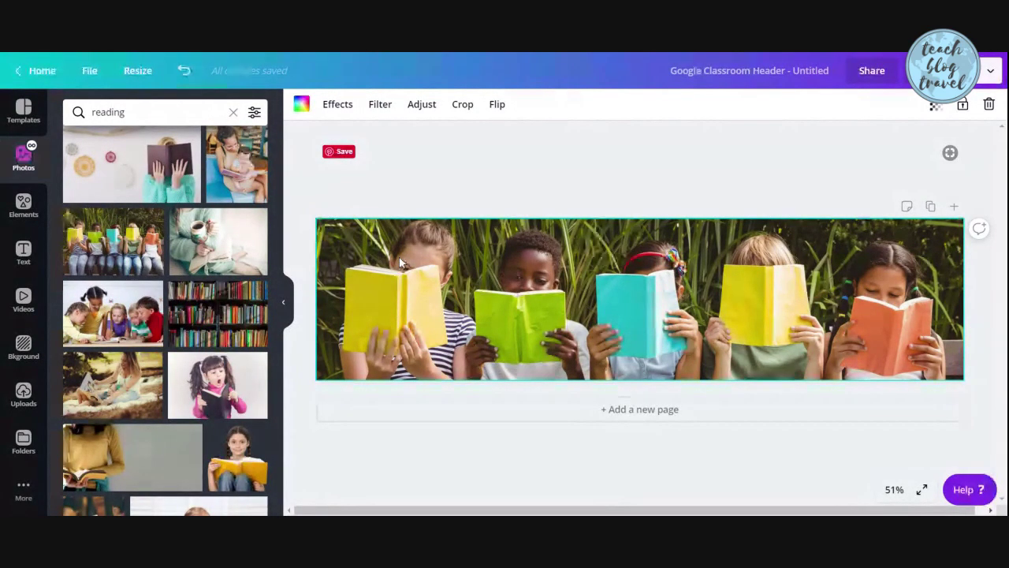
double_click(456, 266)
left_click_drag(462, 248, 471, 279)
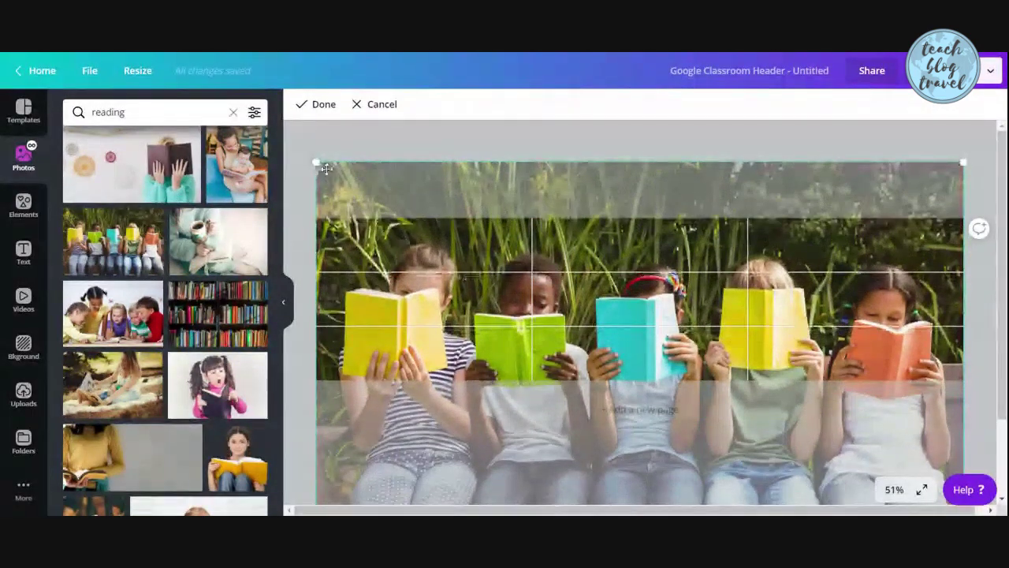
left_click(497, 388)
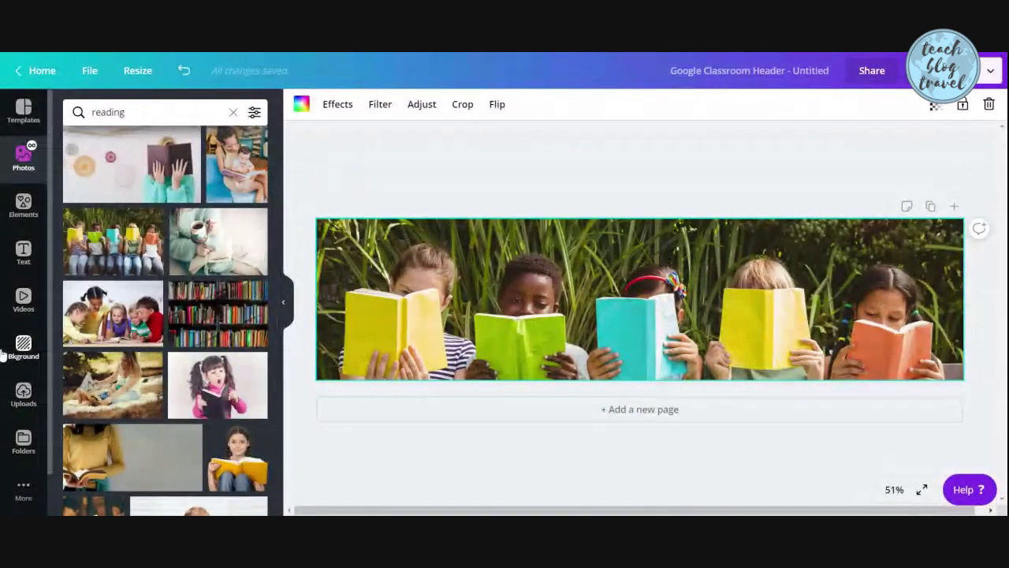
left_click(35, 211)
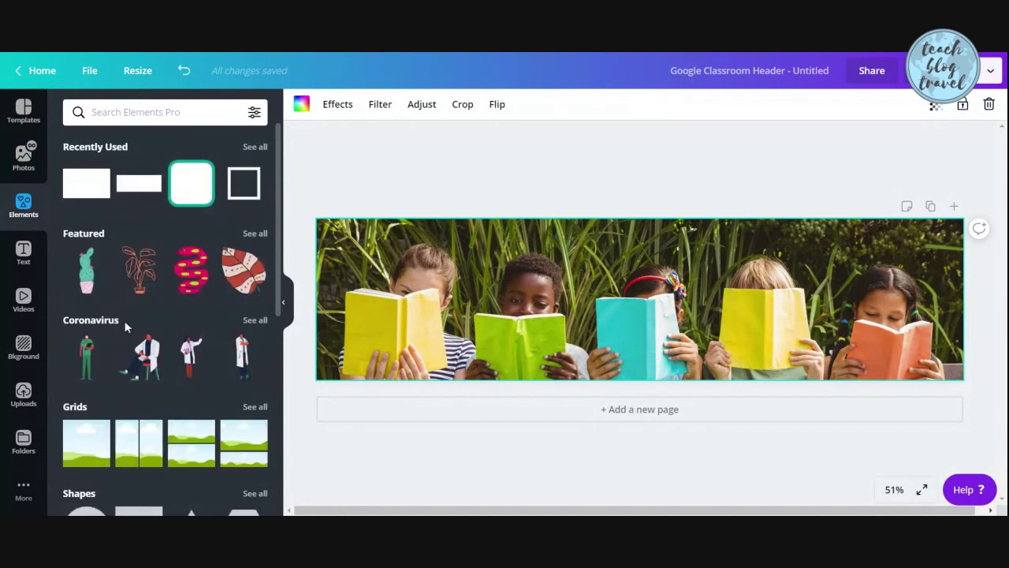
Step: Add the circular teach blog travel logo from Uploads and move it toward the banner's right side
scroll(125, 326, "down", 5)
left_click(24, 394)
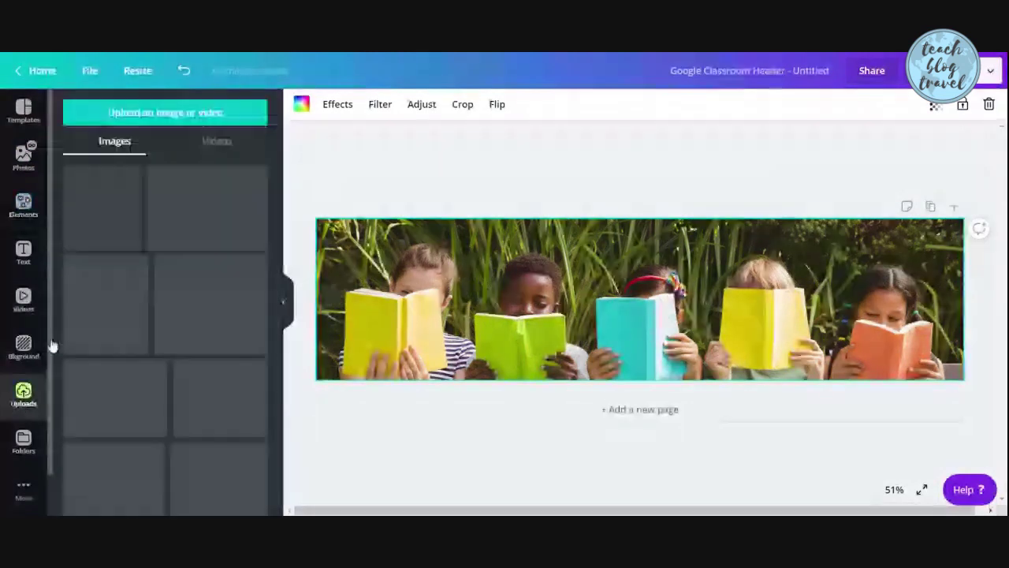
left_click(235, 266)
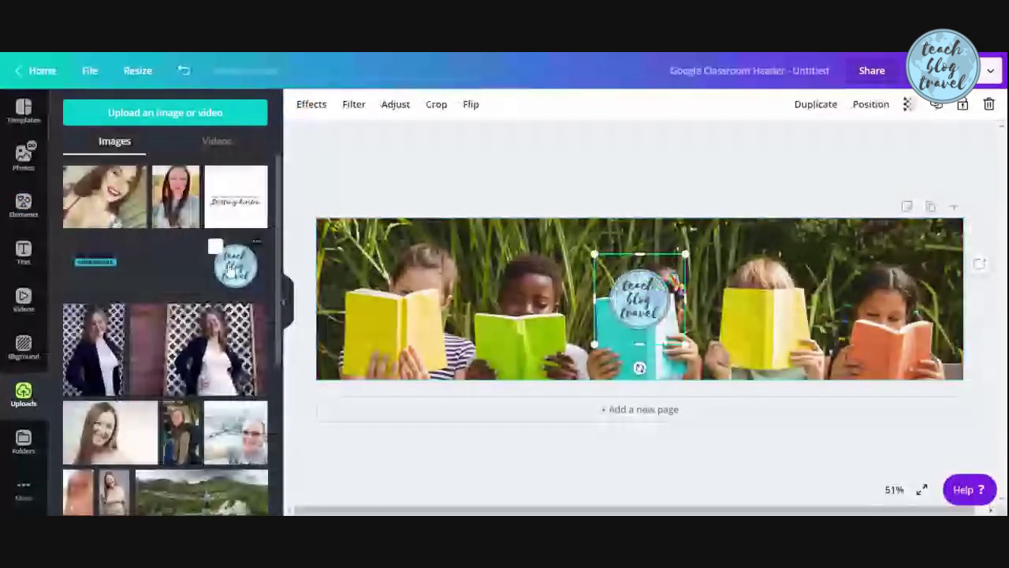
left_click_drag(650, 308, 905, 247)
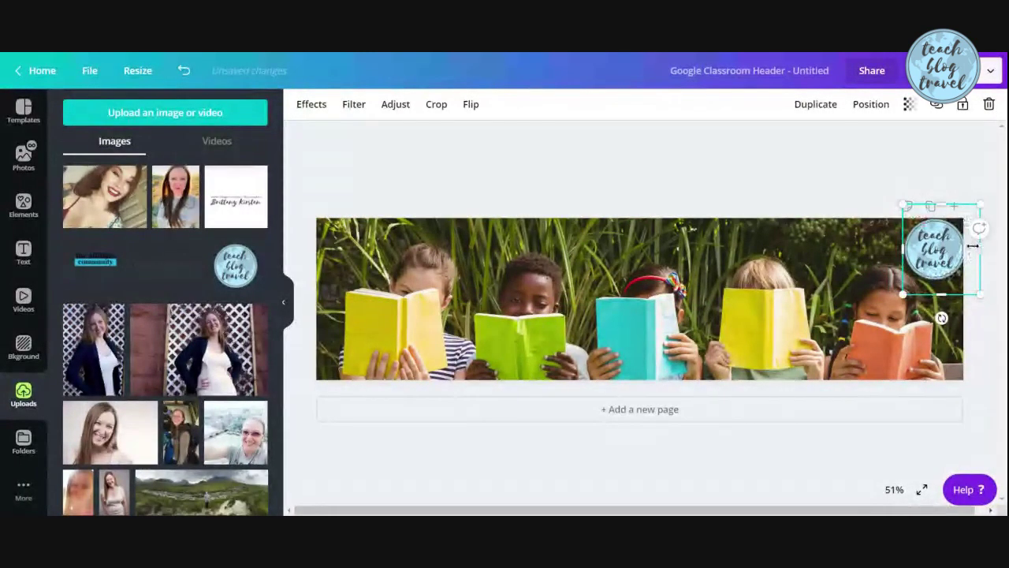
Step: Shrink the logo and position it near the photo's top-right corner
left_click_drag(972, 247, 962, 247)
left_click_drag(933, 207, 932, 219)
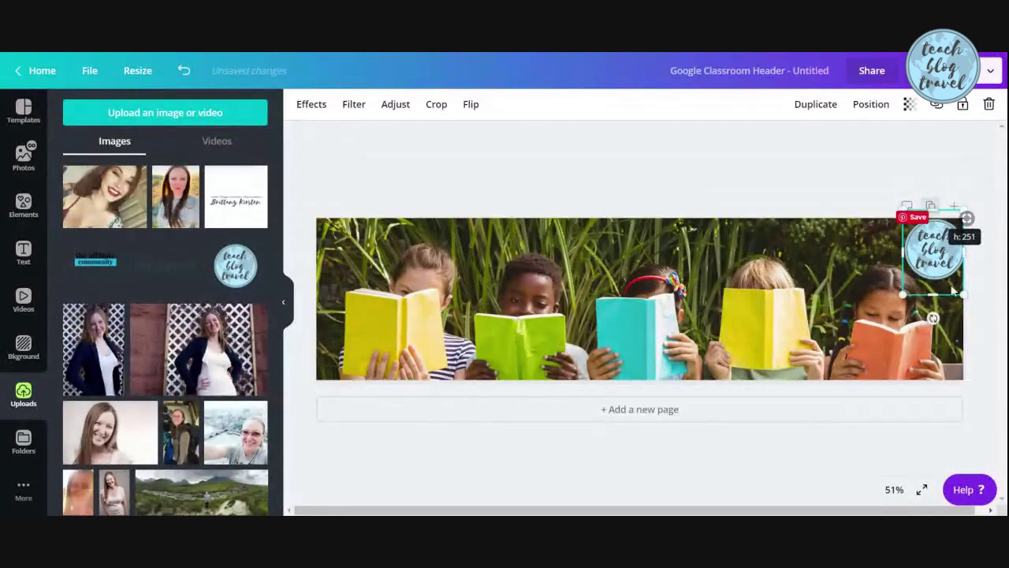
left_click_drag(954, 293, 957, 301)
left_click_drag(936, 247, 922, 276)
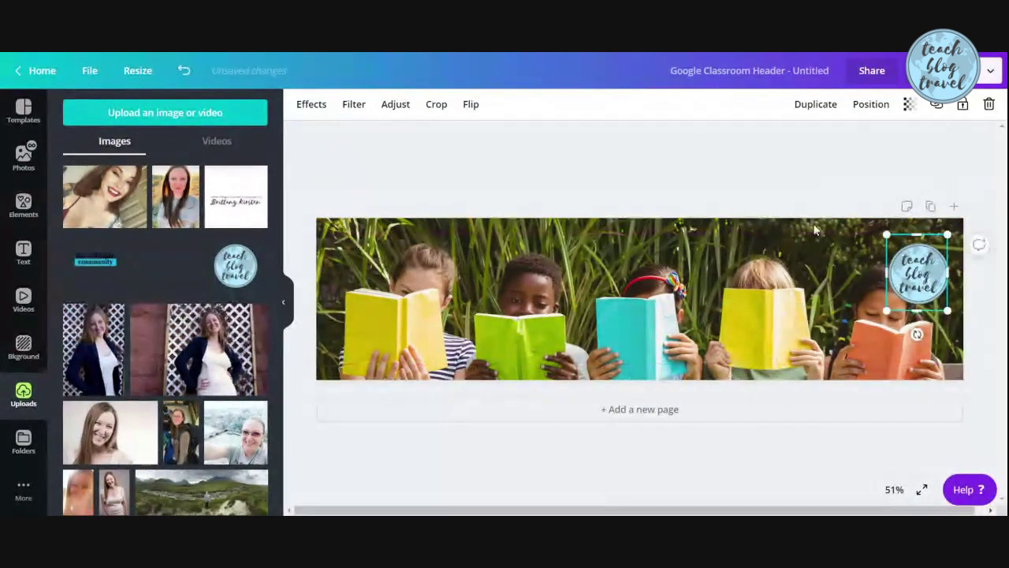
left_click(682, 139)
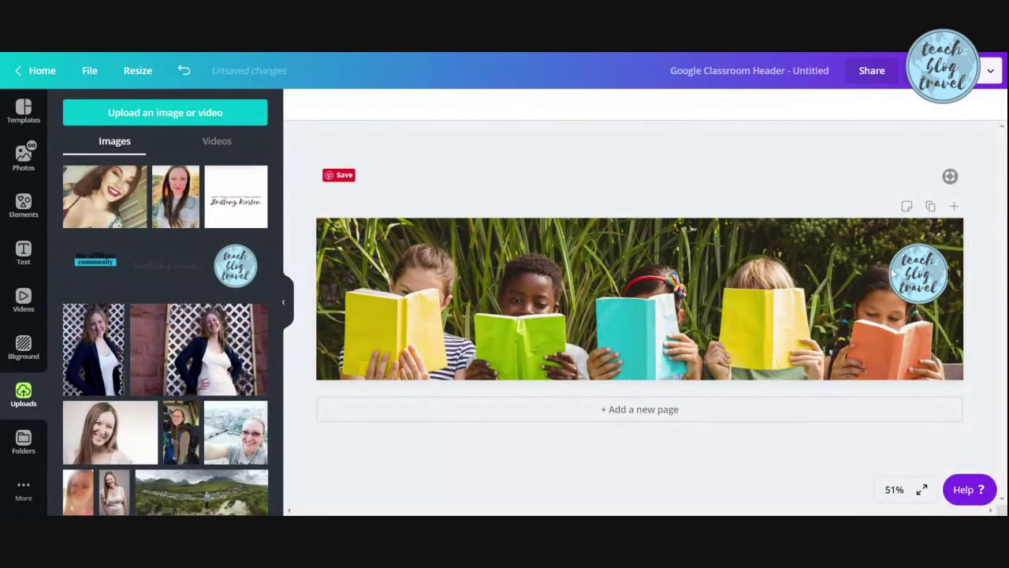
left_click_drag(893, 273, 915, 272)
left_click(747, 171)
Step: Search elements for 'rectangle' and add the red rounded rectangle across the photo's middle
left_click(6, 229)
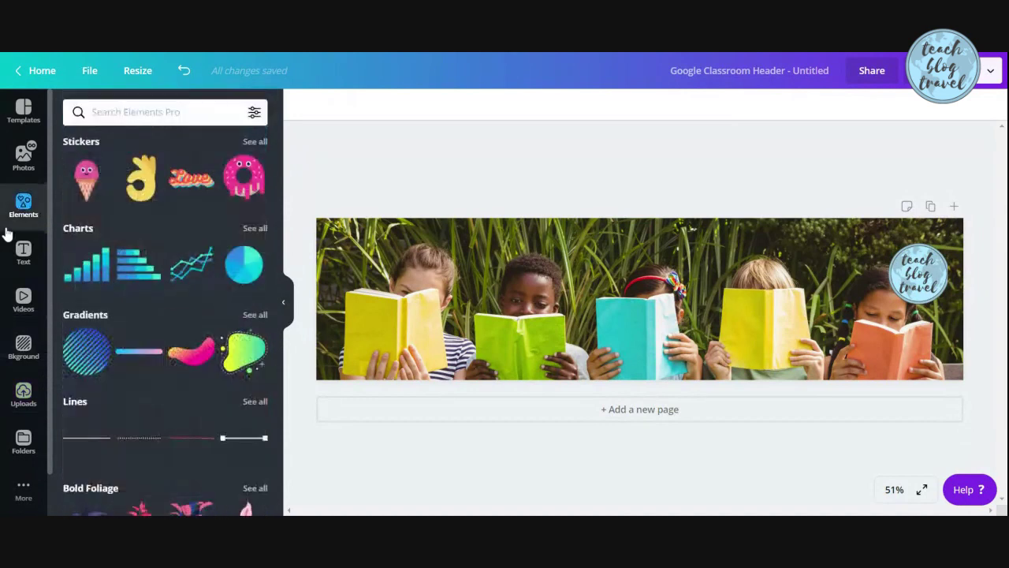
left_click(116, 123)
type("re")
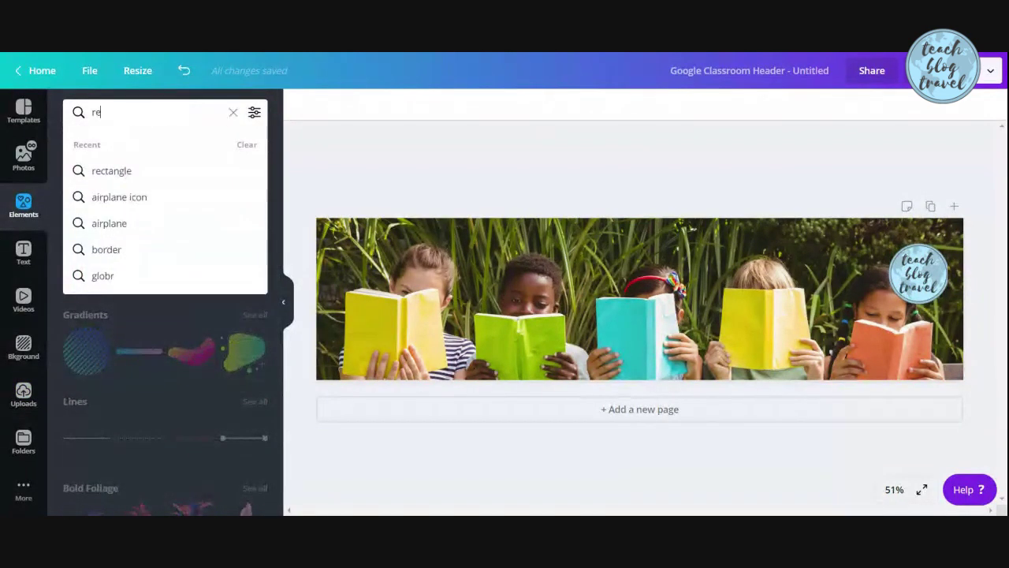
type("ctangle")
key("Return")
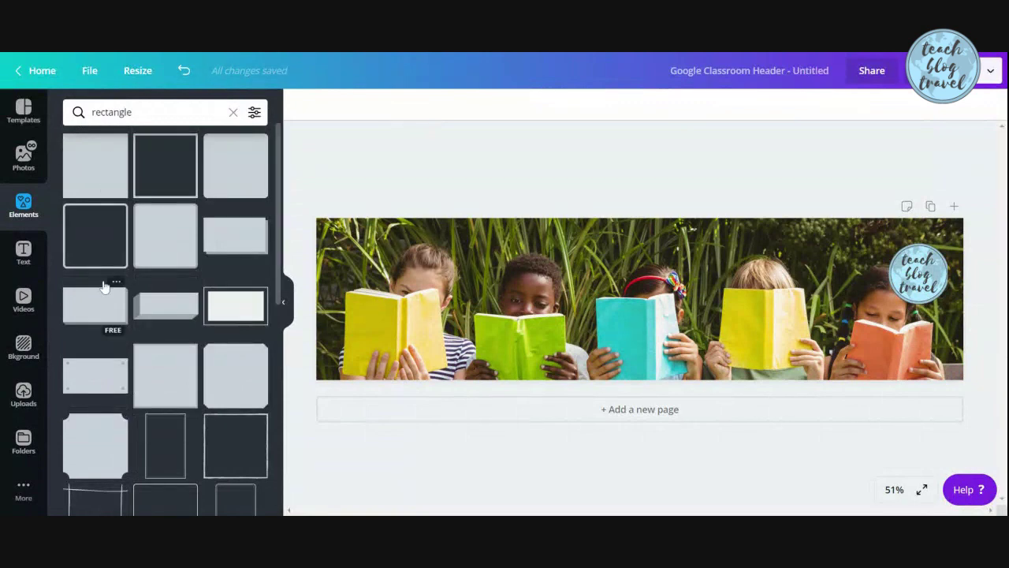
scroll(116, 222, "down", 6)
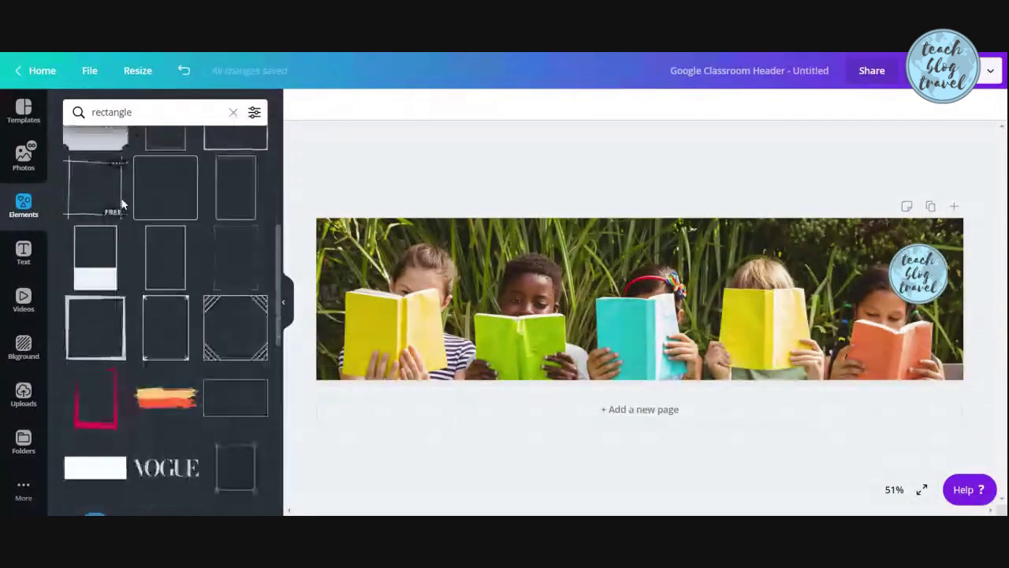
scroll(120, 210, "down", 3)
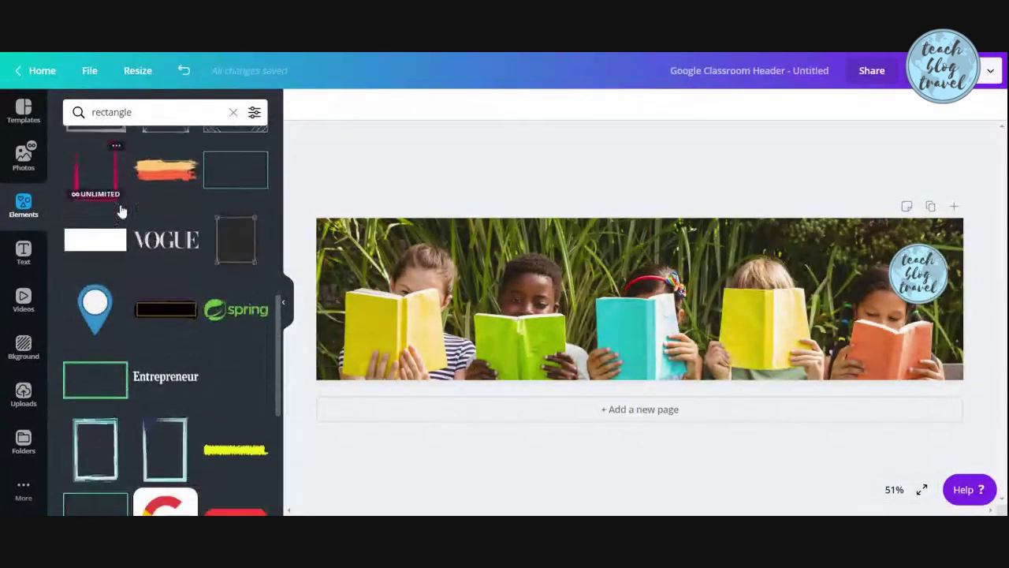
scroll(120, 211, "down", 1)
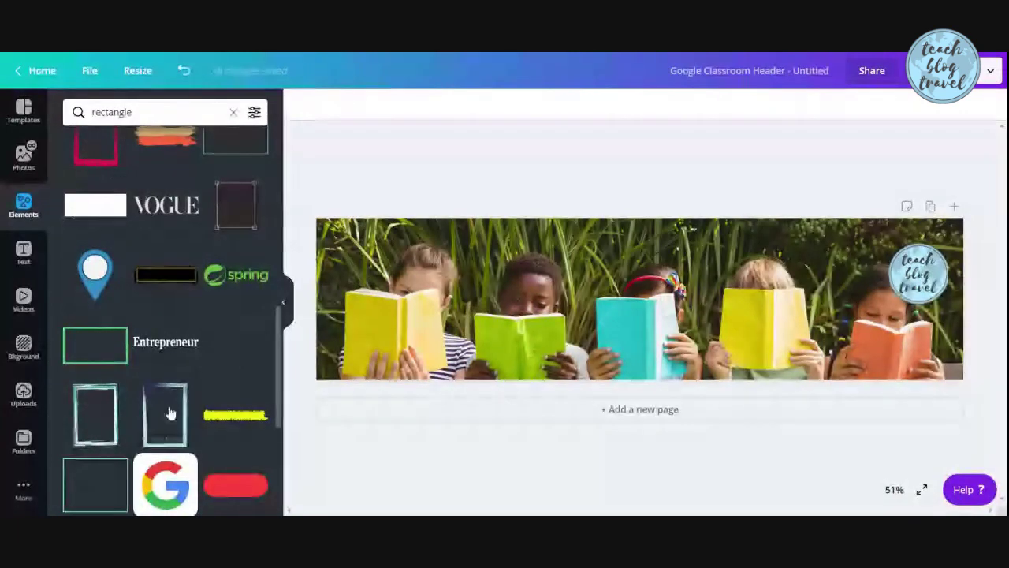
left_click(227, 490)
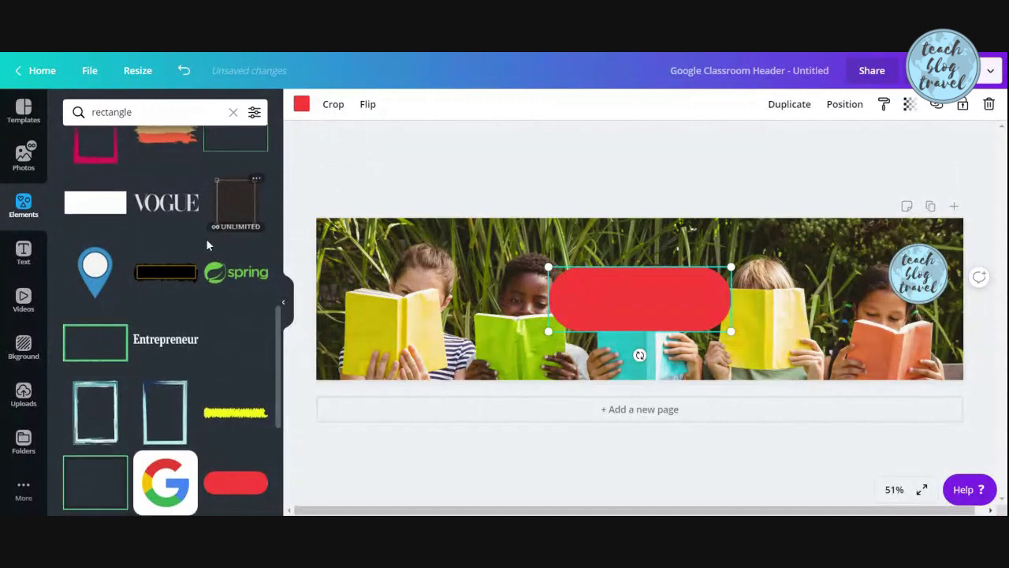
scroll(207, 266, "down", 3)
scroll(205, 271, "down", 3)
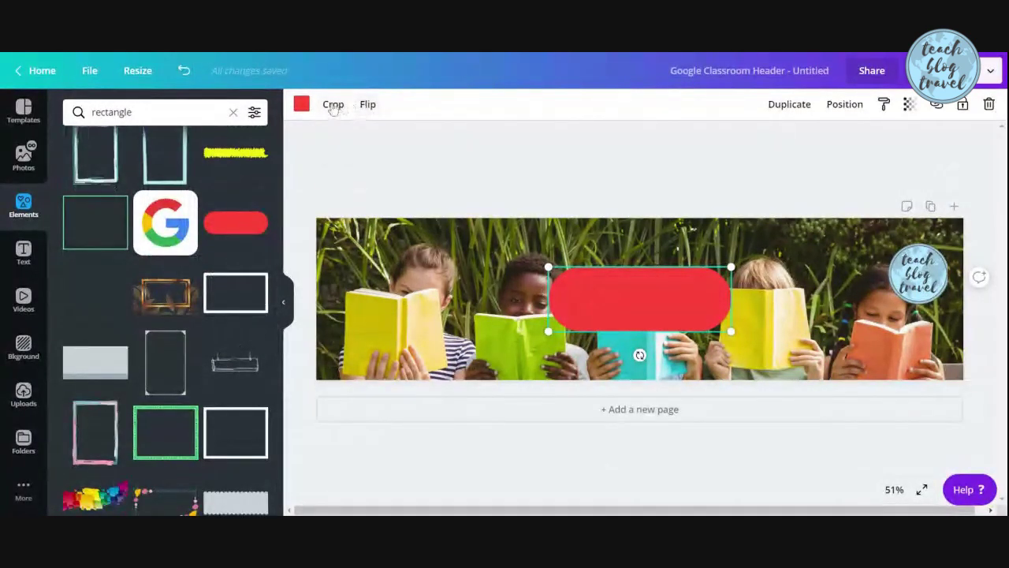
left_click(302, 107)
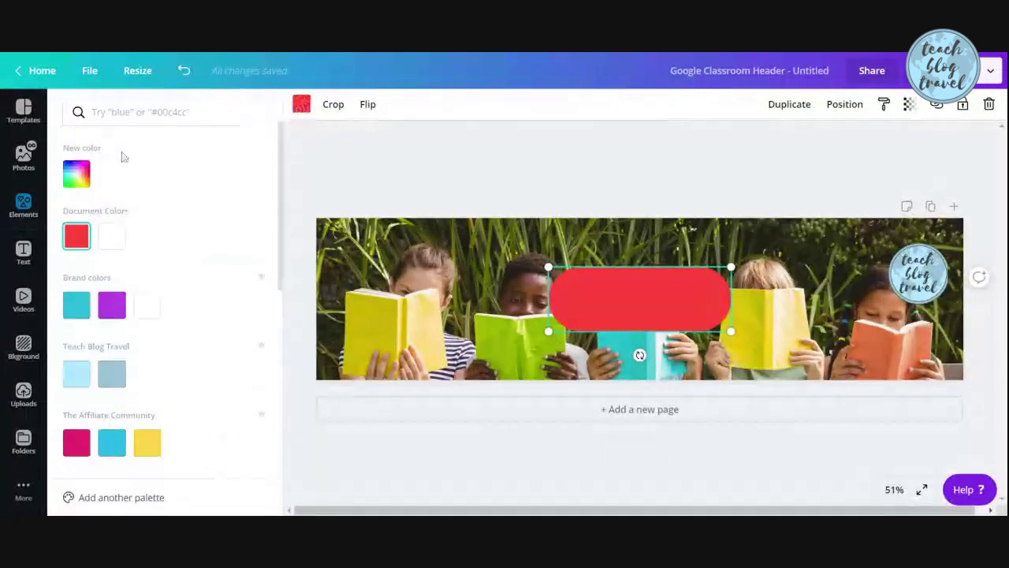
Step: Fill the rounded rectangle with the light grey-blue swatch from the Teach Blog Travel palette
scroll(77, 246, "down", 3)
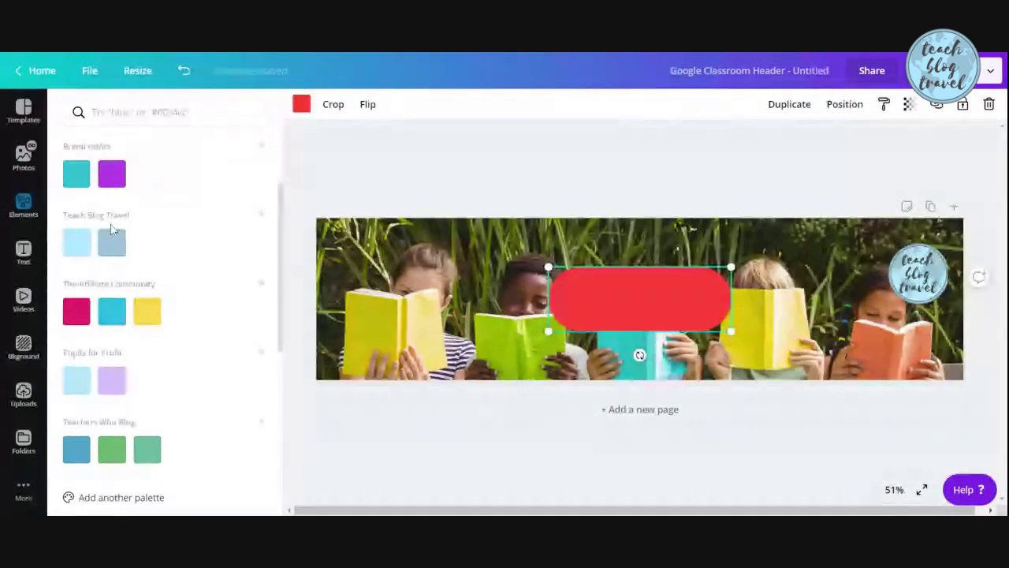
scroll(122, 381, "up", 3)
scroll(118, 260, "down", 9)
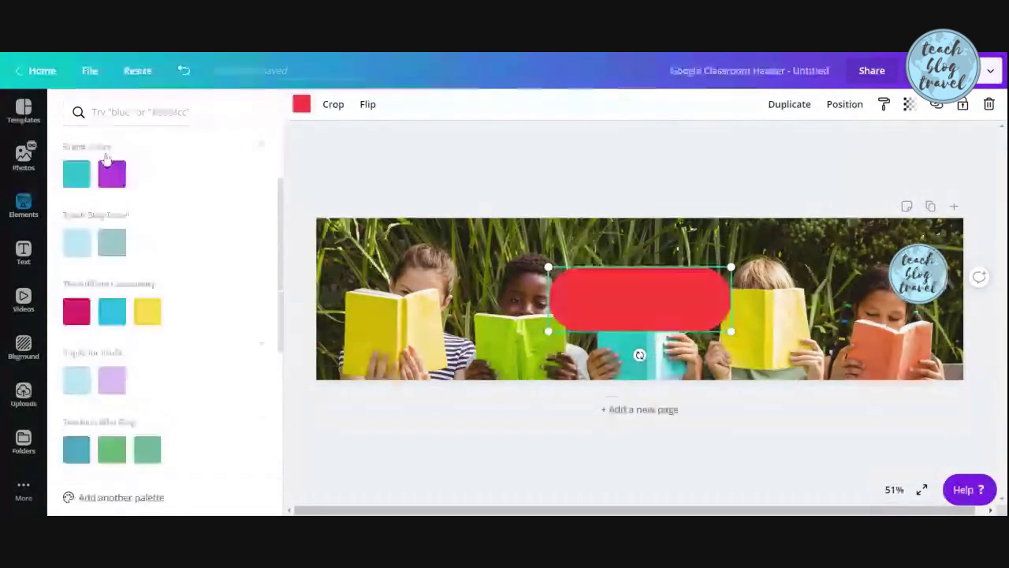
scroll(97, 440, "up", 3)
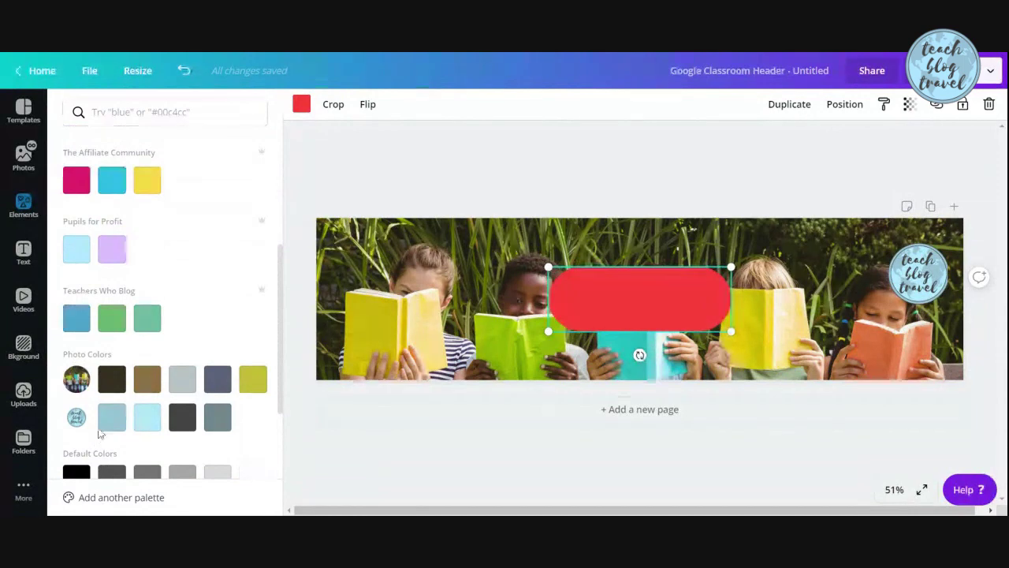
scroll(157, 345, "down", 3)
scroll(163, 349, "up", 6)
scroll(163, 349, "up", 3)
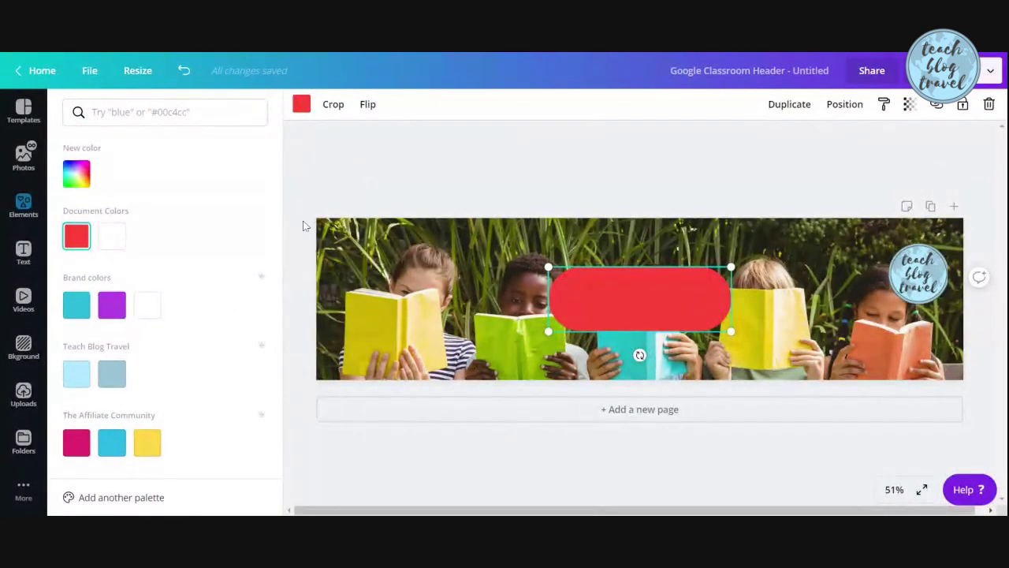
scroll(118, 331, "down", 1)
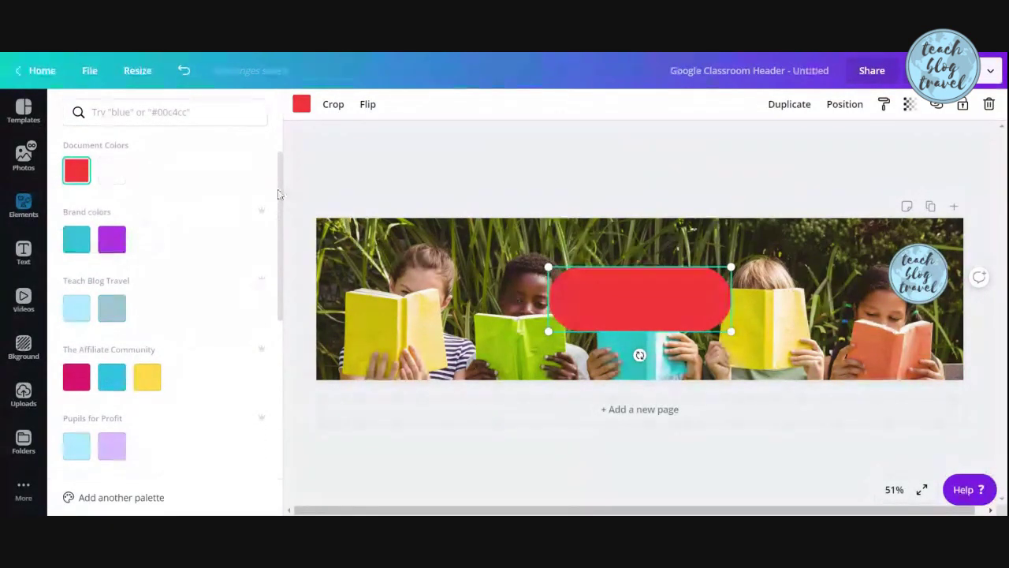
left_click(122, 310)
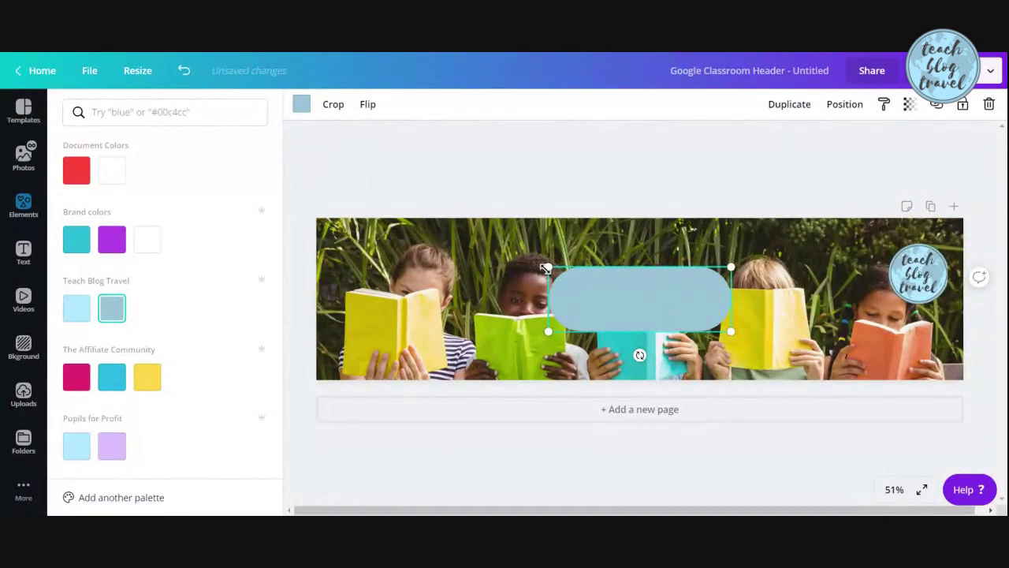
Step: Enlarge the grey-blue rounded rectangle and centre it on the banner
left_click_drag(546, 268, 451, 259)
left_click_drag(621, 312, 665, 299)
left_click_drag(505, 249, 478, 238)
mouse_move(527, 285)
left_mouse_down()
mouse_move(576, 284)
mouse_move(529, 290)
left_mouse_up()
left_click(503, 251)
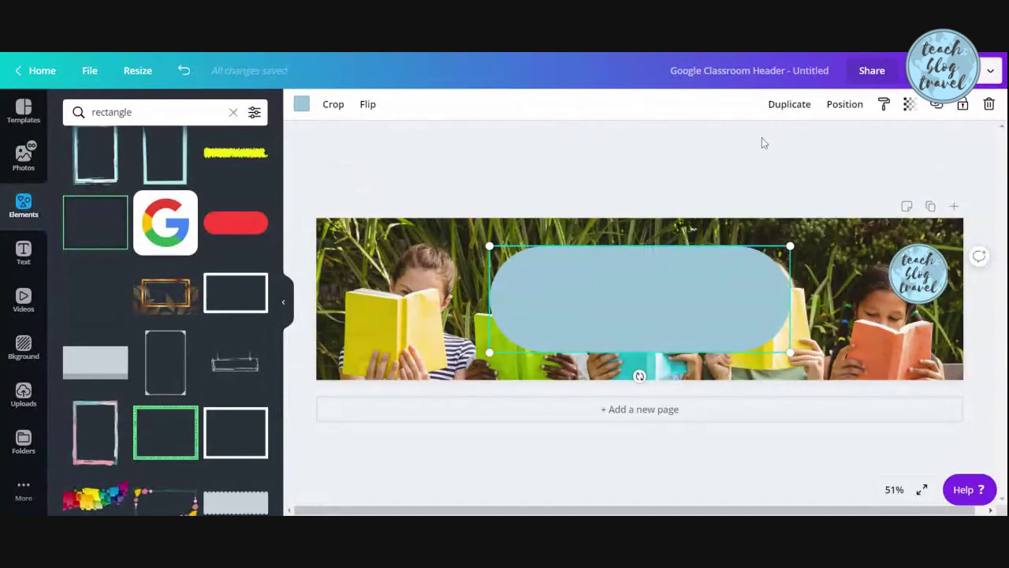
Step: Set the rectangle's transparency to 91 so the photo shows through
left_click(911, 110)
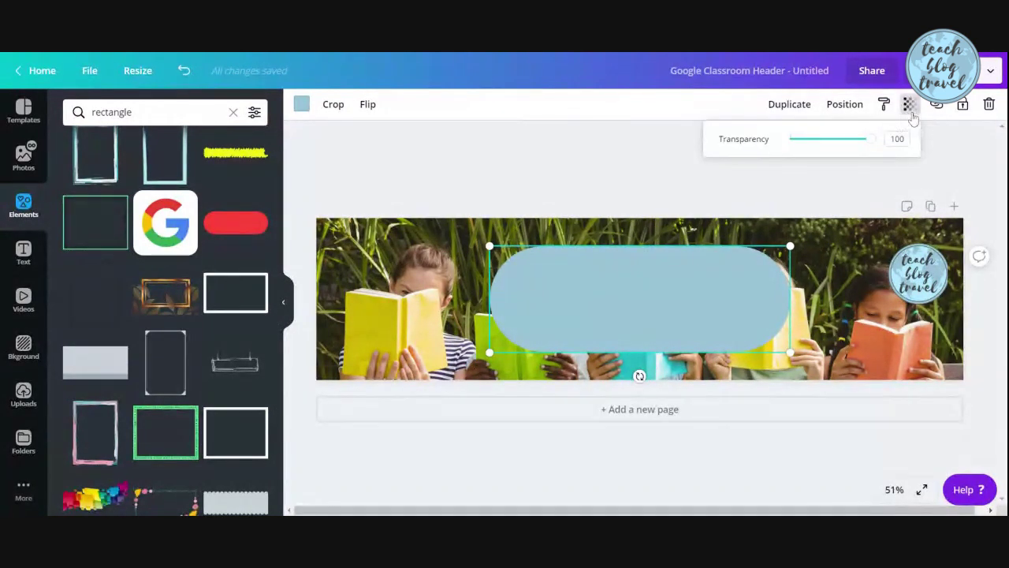
left_click_drag(870, 140, 864, 139)
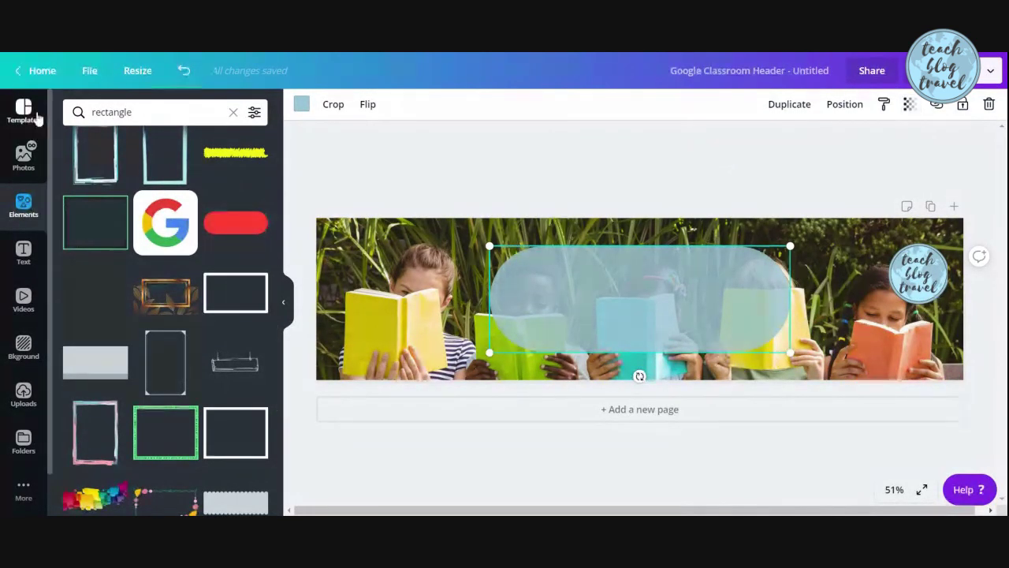
left_click(23, 256)
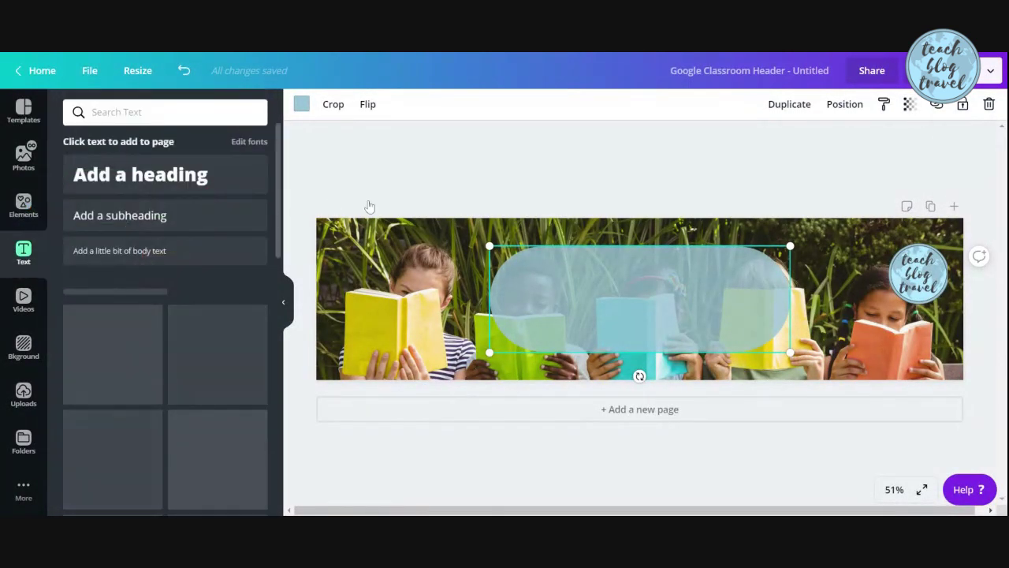
scroll(136, 369, "down", 5)
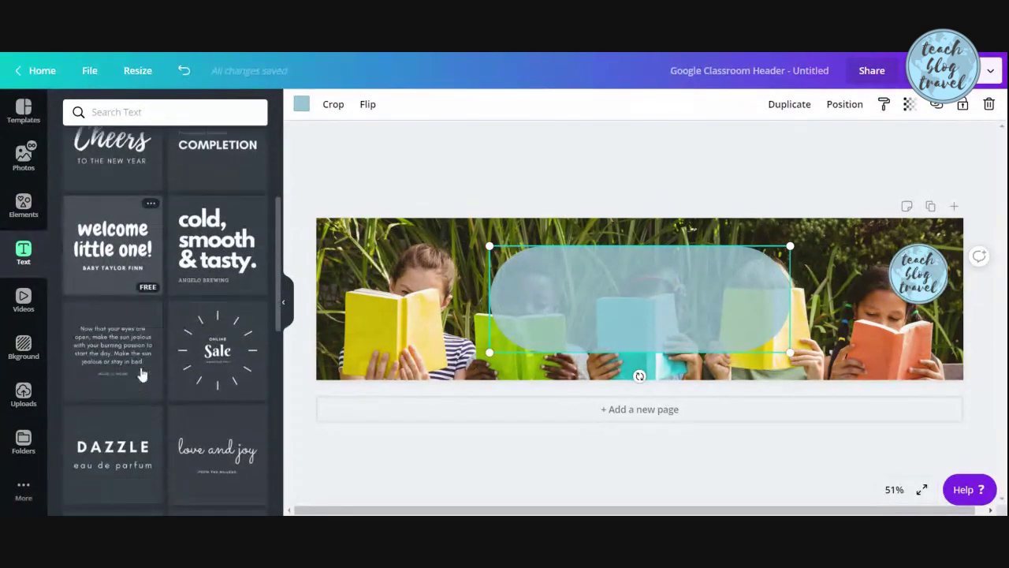
scroll(136, 368, "up", 5)
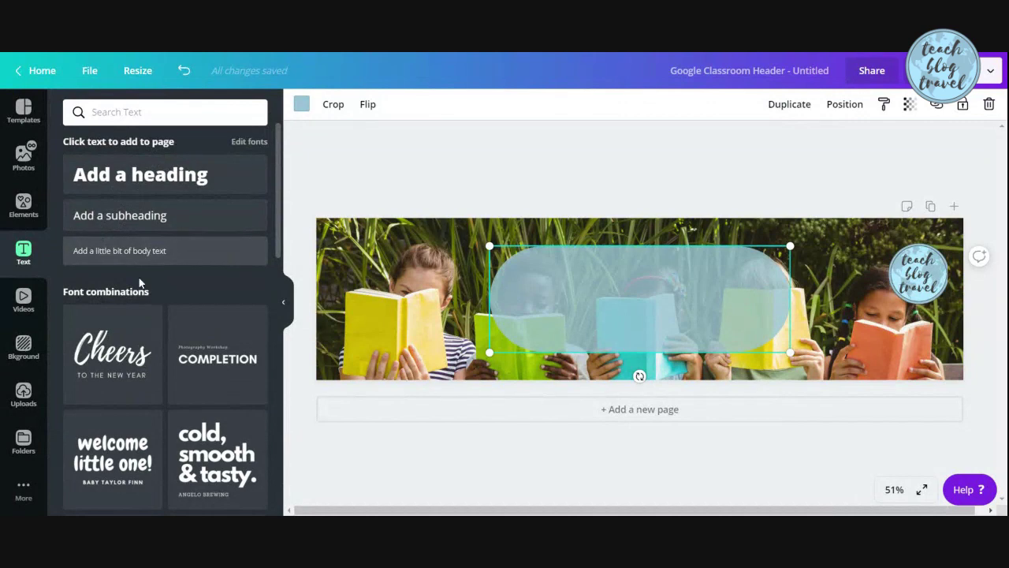
scroll(147, 256, "down", 6)
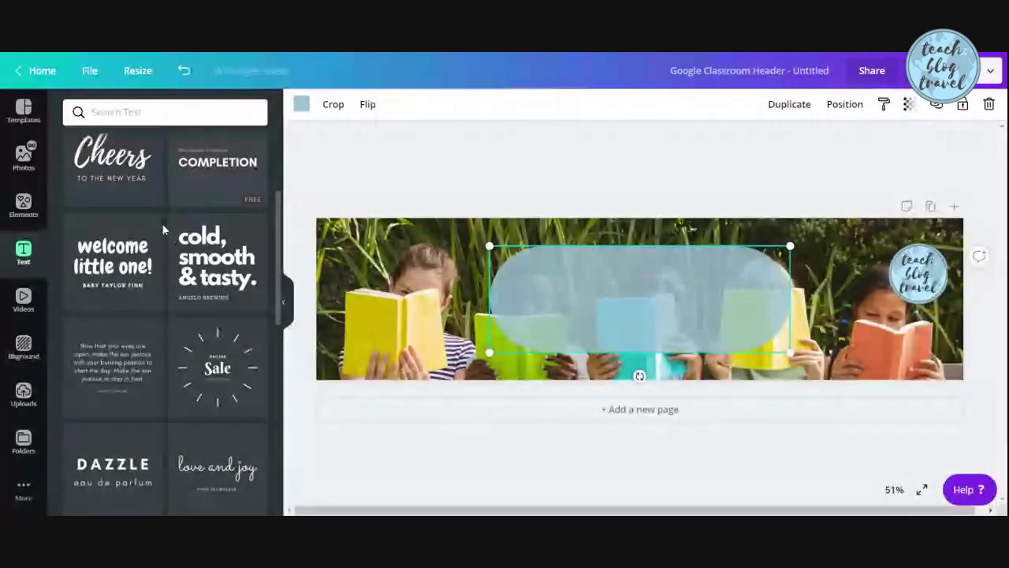
scroll(144, 217, "down", 3)
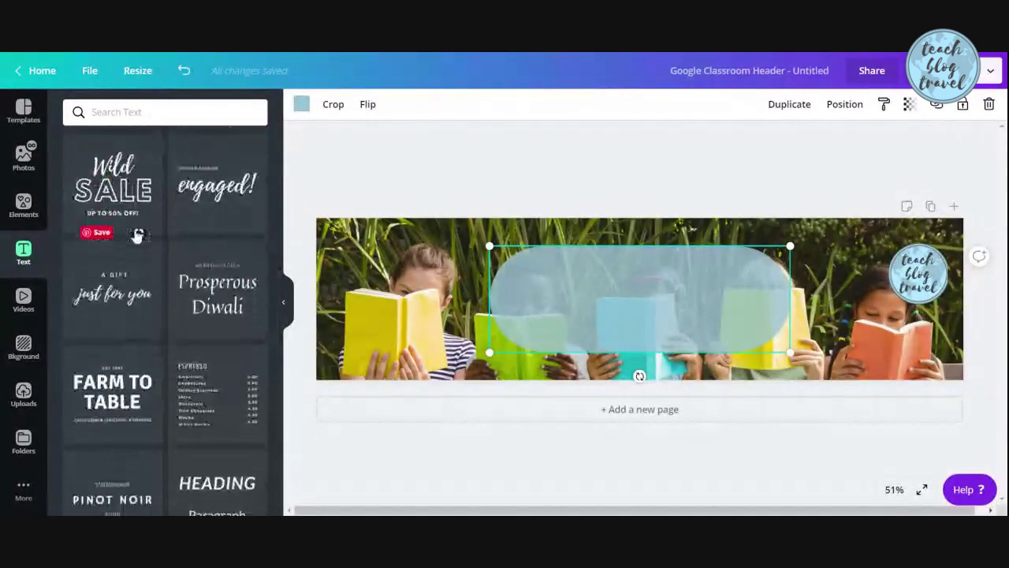
scroll(135, 268, "down", 10)
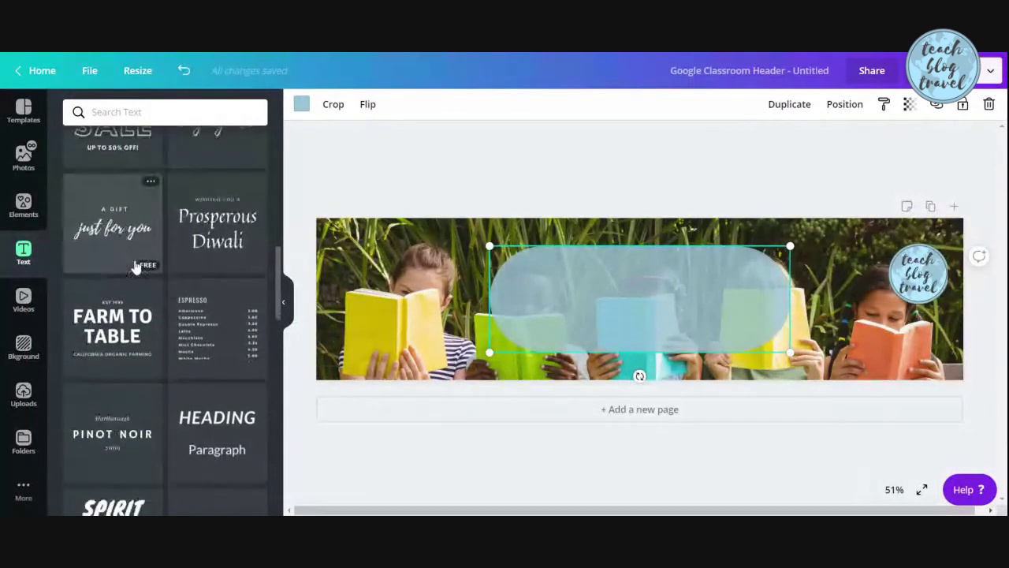
scroll(137, 268, "down", 8)
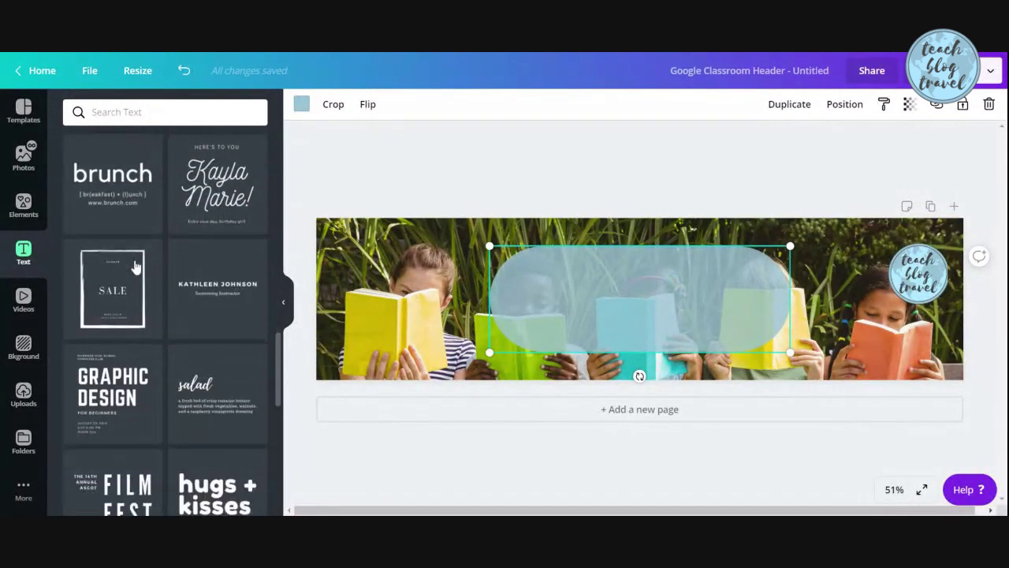
scroll(136, 268, "up", 2)
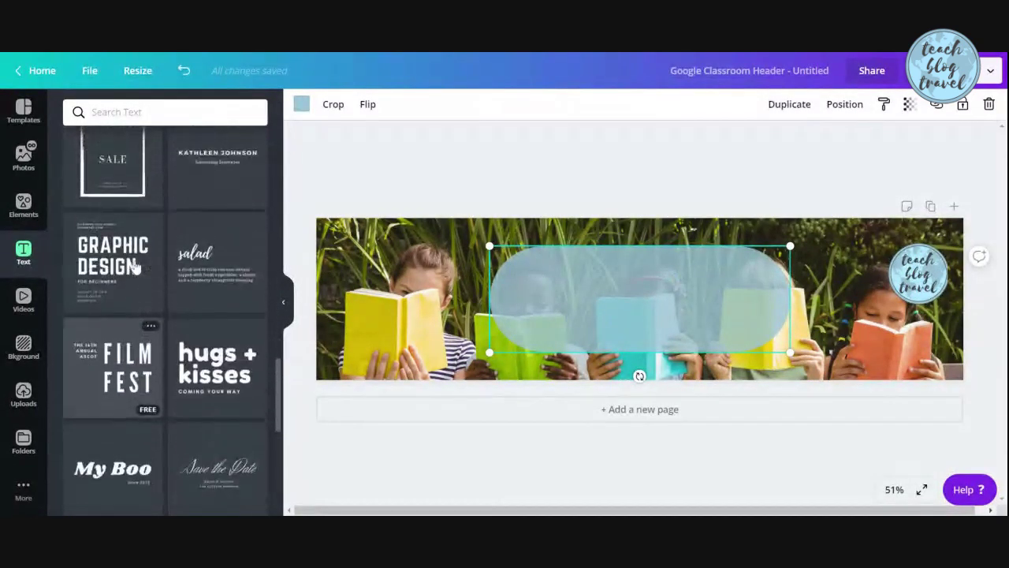
scroll(137, 268, "down", 5)
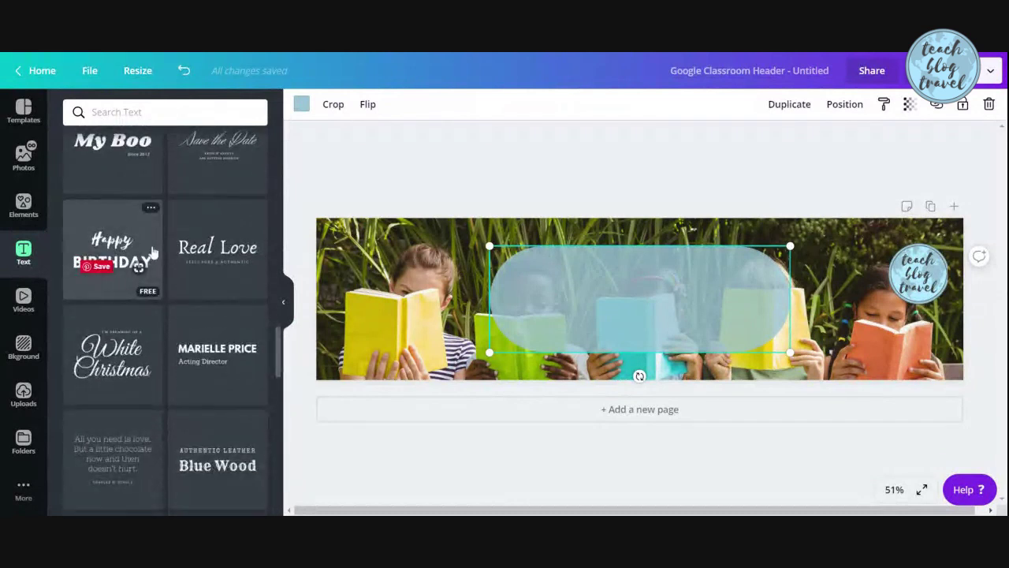
left_click(105, 262)
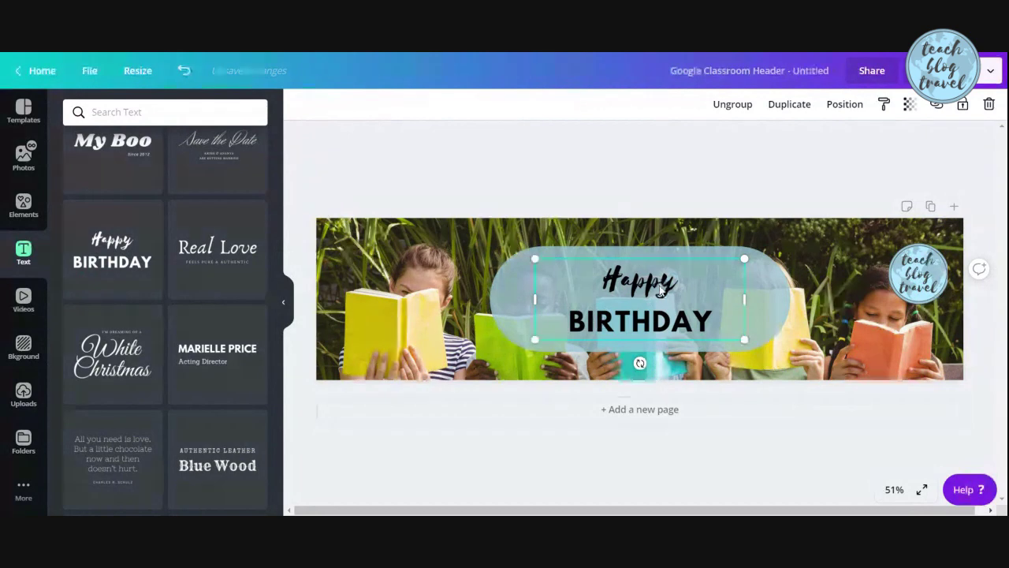
Step: Colour the word Happy in the Happy BIRTHDAY text pair dark grey
key("Escape")
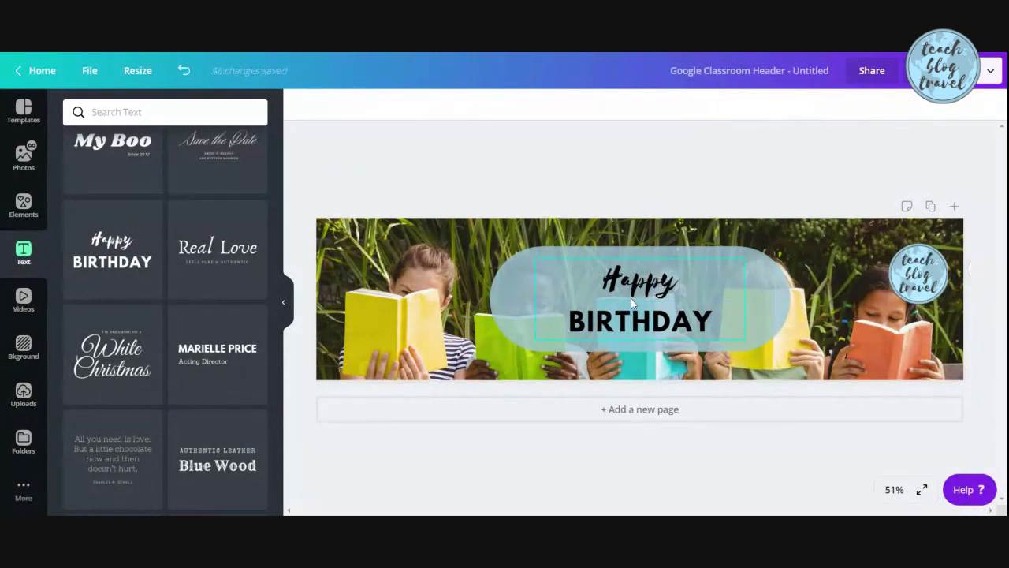
left_click(631, 298)
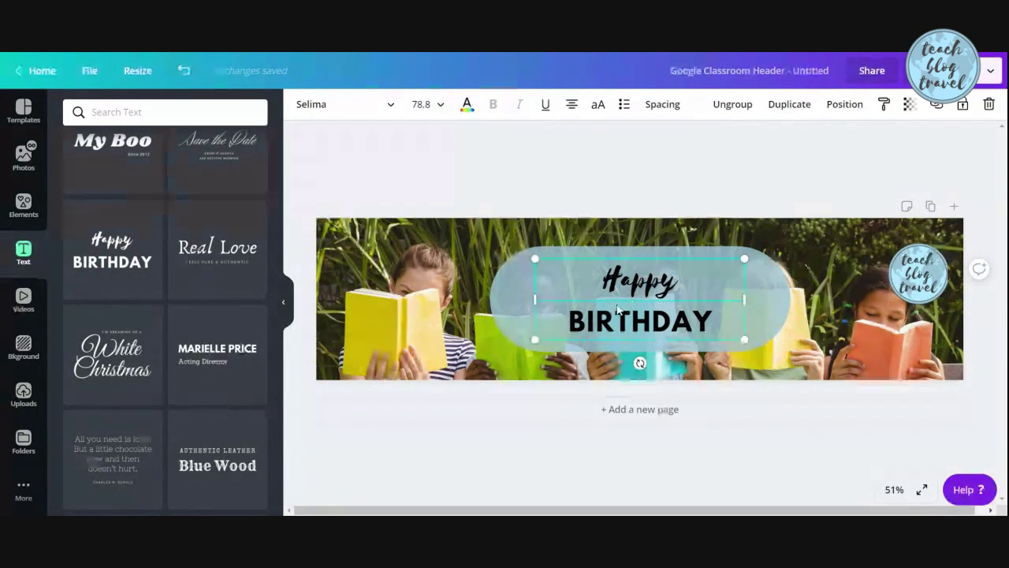
double_click(623, 285)
left_click(467, 104)
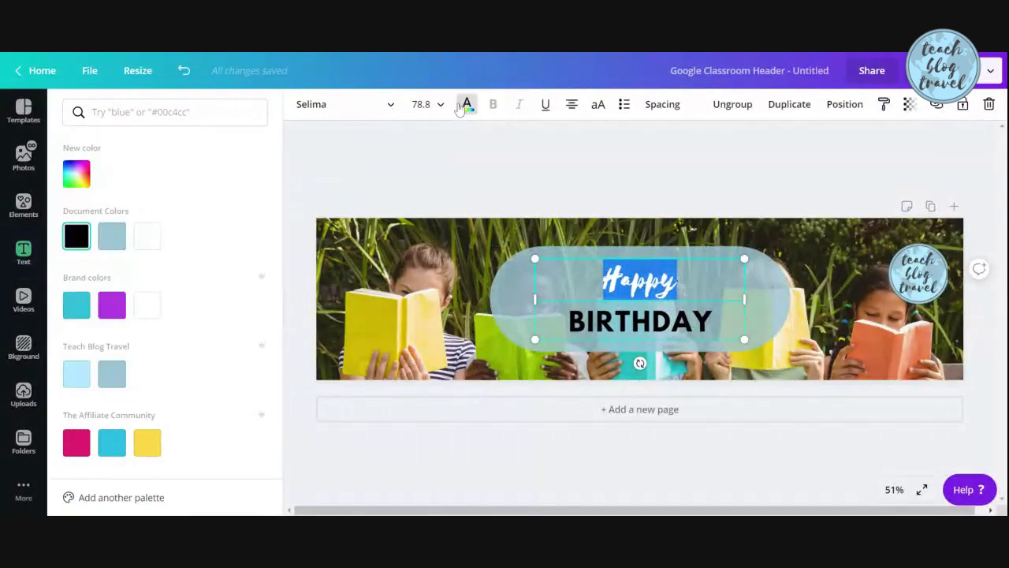
scroll(179, 368, "down", 1)
scroll(178, 369, "down", 5)
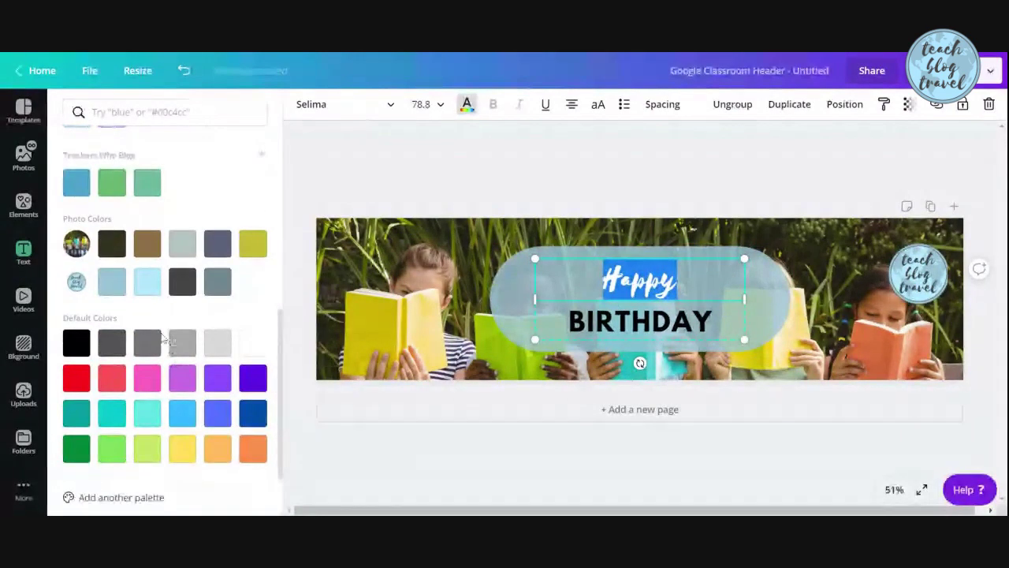
left_click(111, 342)
left_click(390, 131)
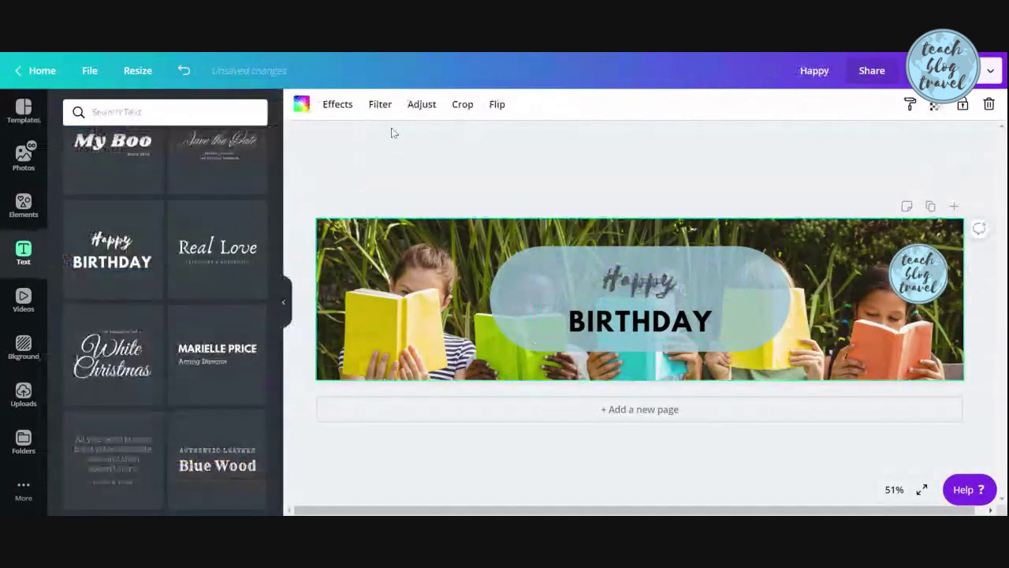
Step: Reapply dark grey to Happy and make the word BIRTHDAY dark grey too
left_click(599, 345)
left_click(634, 281)
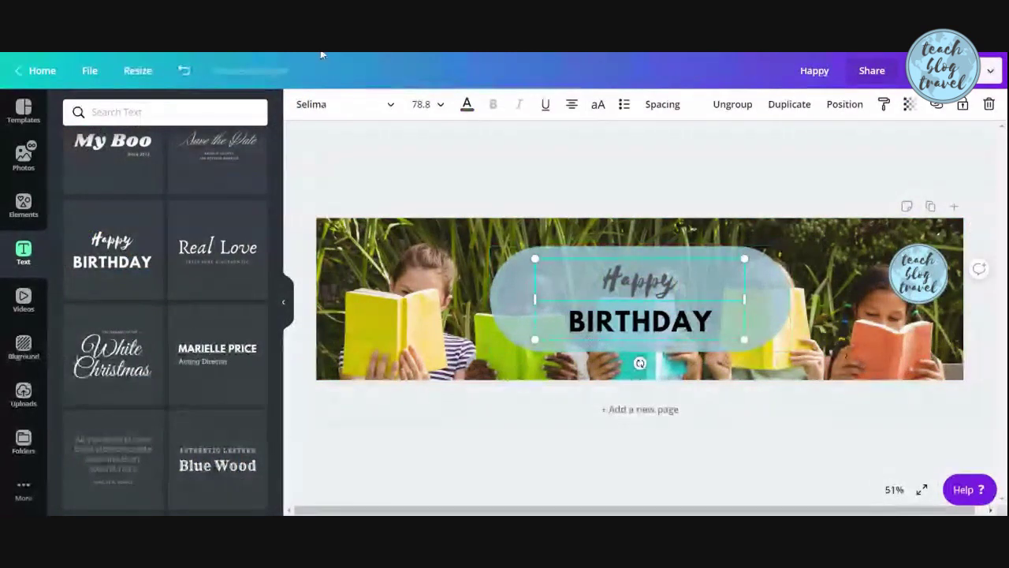
left_click(467, 105)
scroll(102, 378, "down", 5)
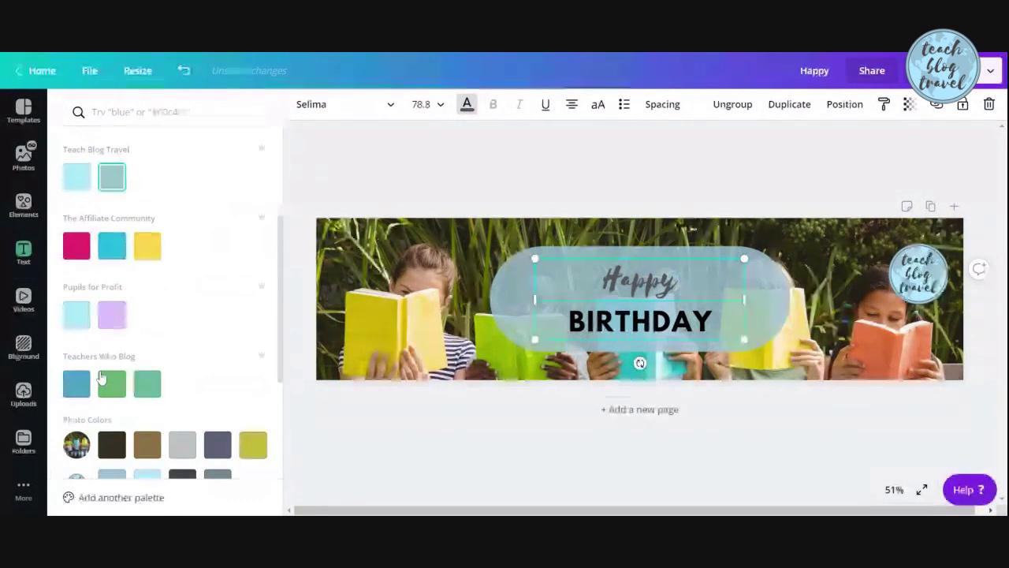
left_click(111, 415)
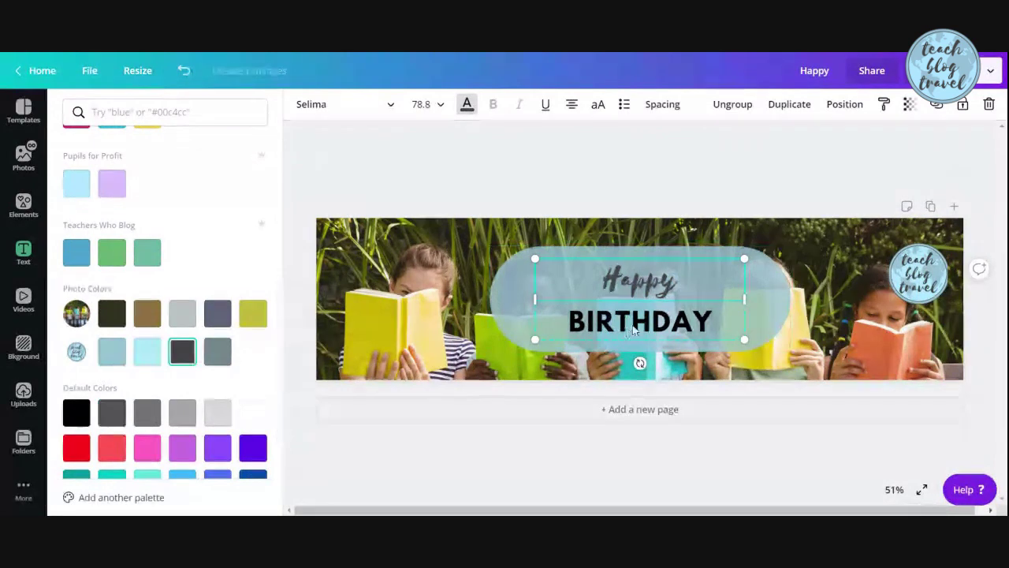
left_click(466, 105)
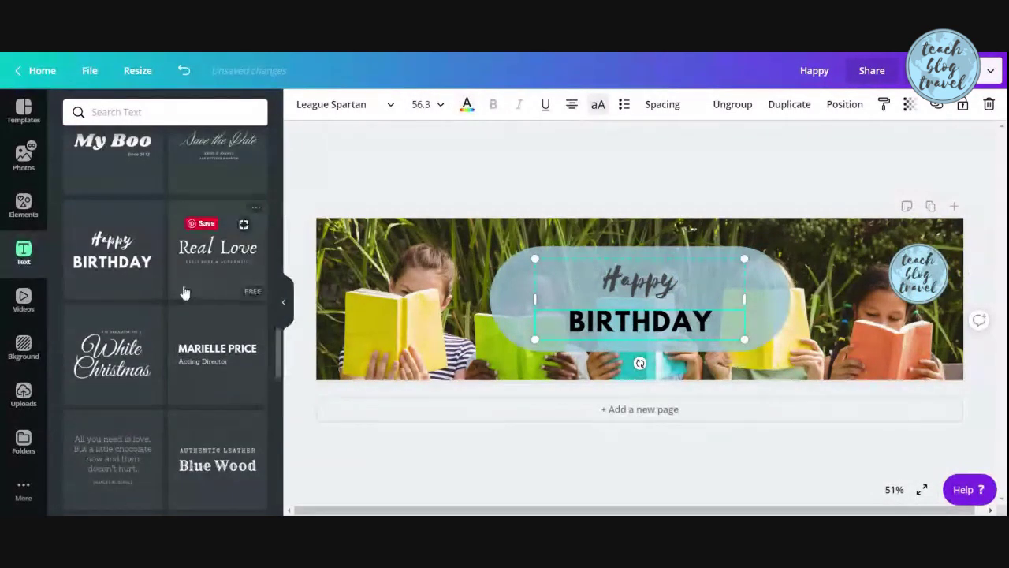
left_click(604, 339)
left_click(594, 331)
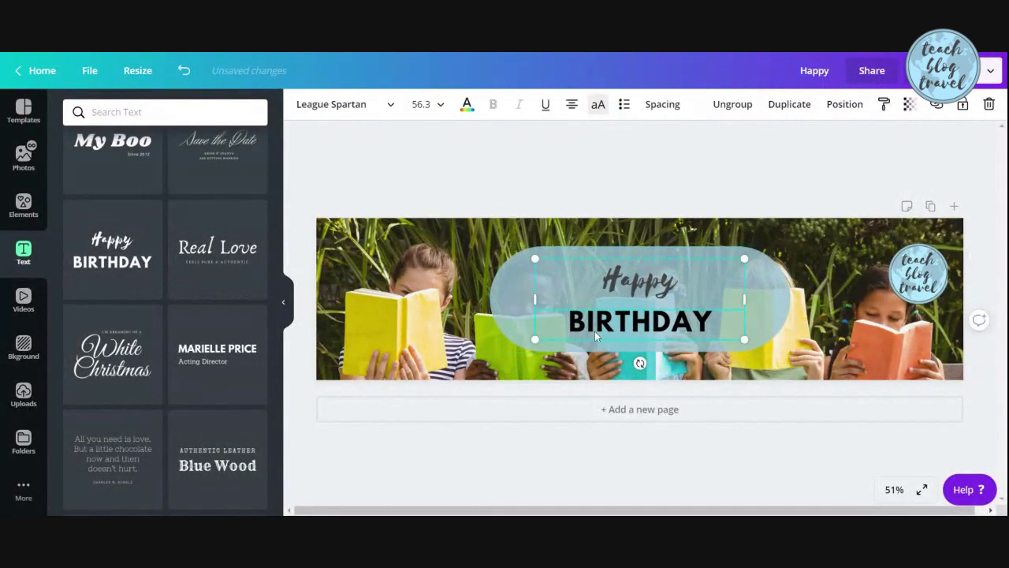
double_click(594, 323)
left_click(467, 105)
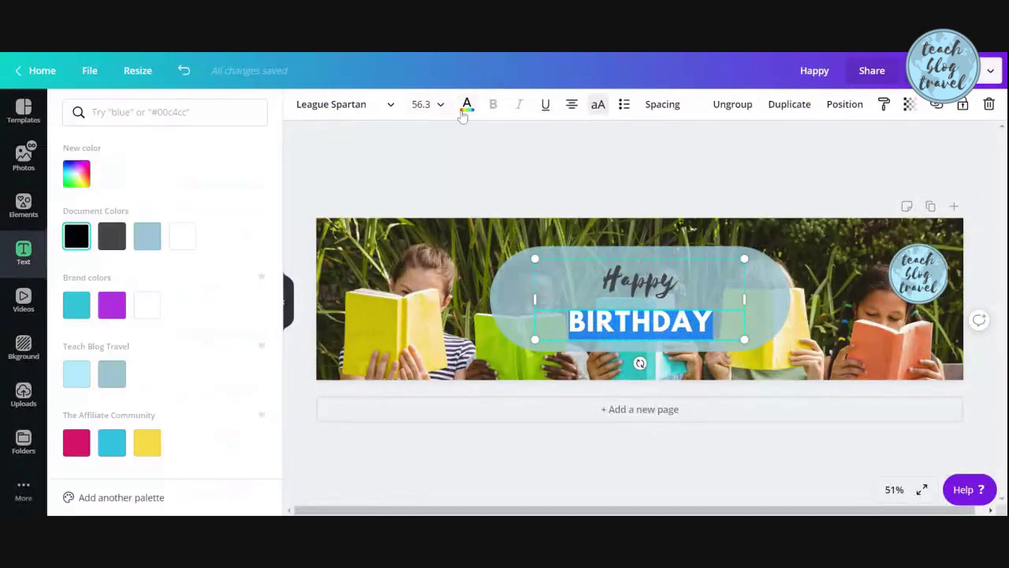
scroll(109, 258, "down", 3)
scroll(111, 257, "up", 3)
left_click(111, 236)
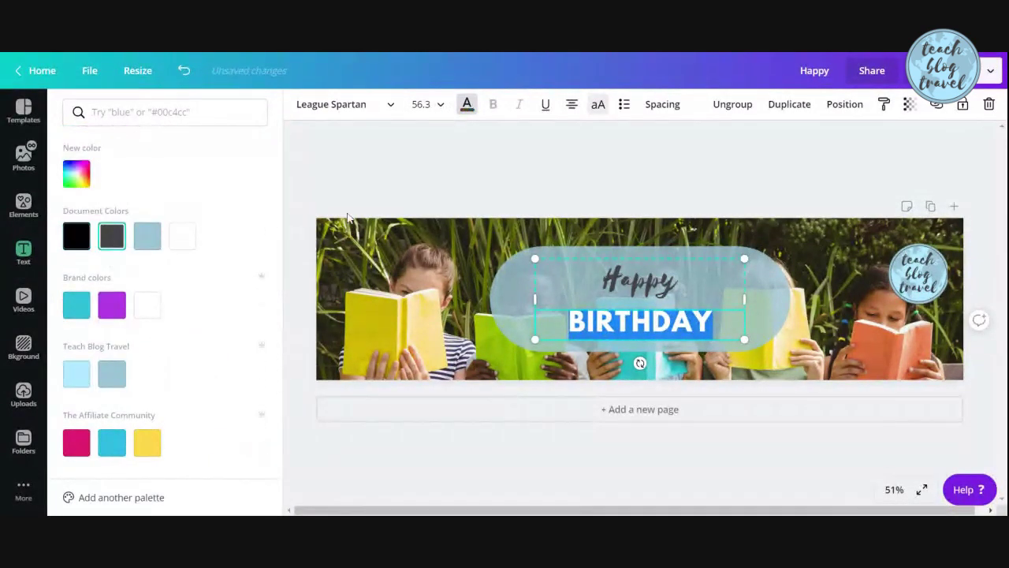
left_click(466, 105)
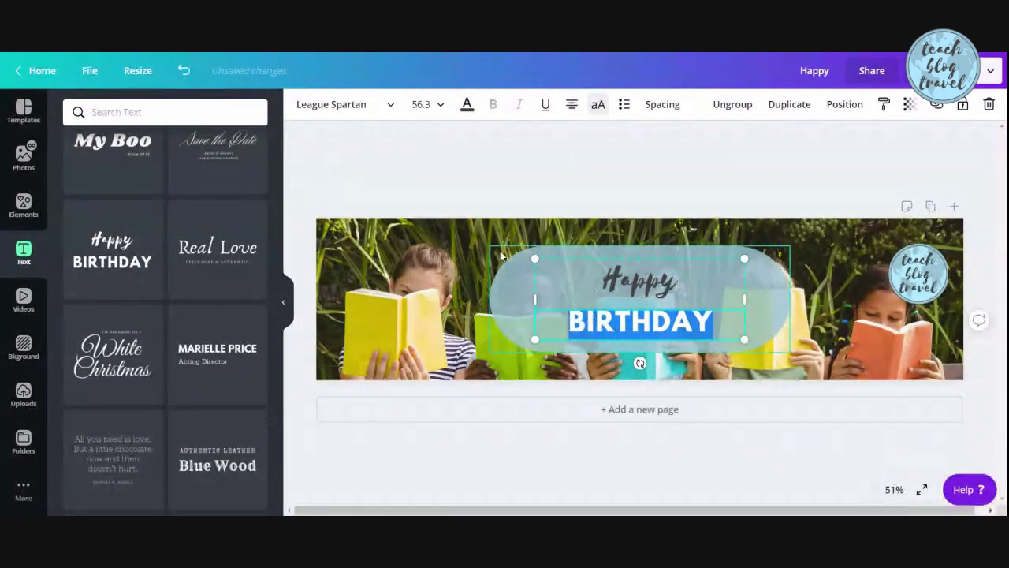
Step: Ungroup the text pair into separate Happy and BIRTHDAY text boxes, then select Happy
left_click(732, 110)
left_click(615, 182)
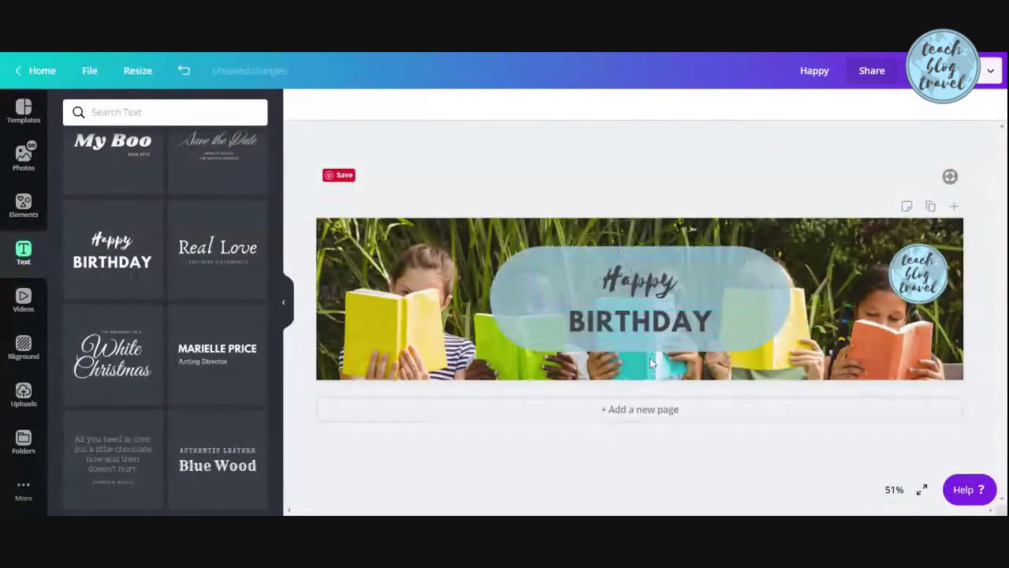
left_click(643, 328)
left_click(643, 328)
left_click(627, 287)
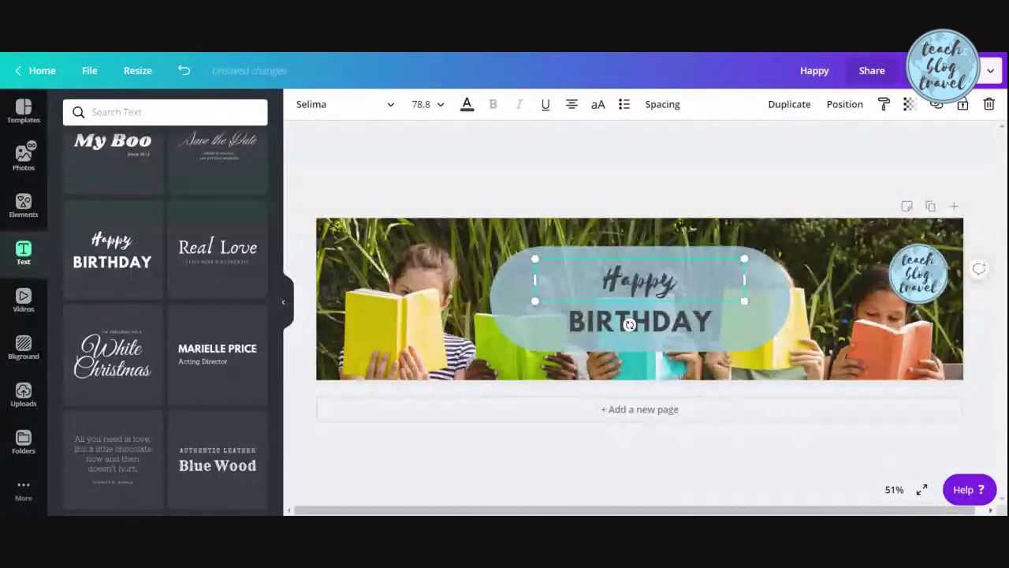
left_click_drag(602, 281, 678, 280)
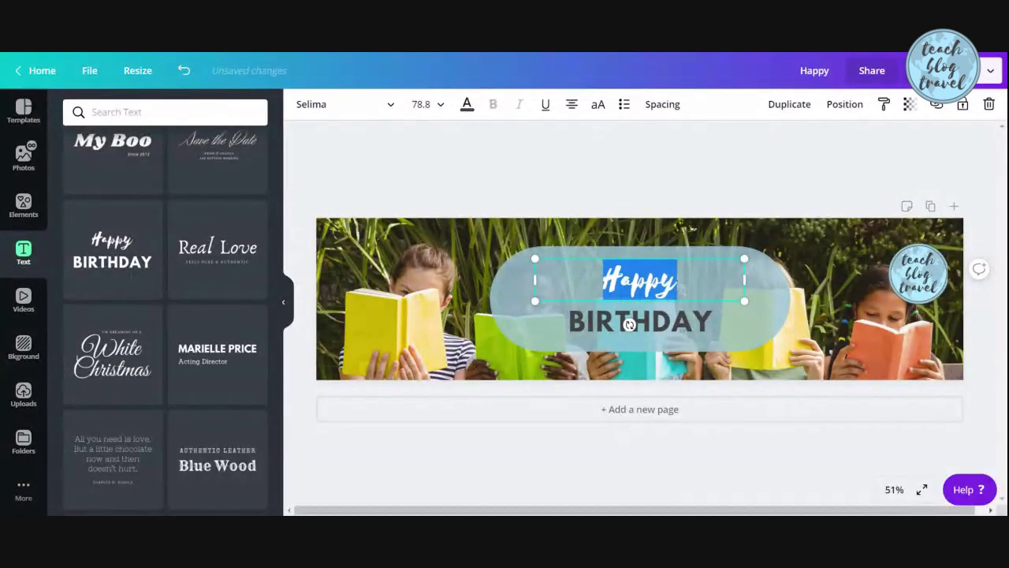
Step: Change the word Happy to the Advetime script font
left_click(387, 106)
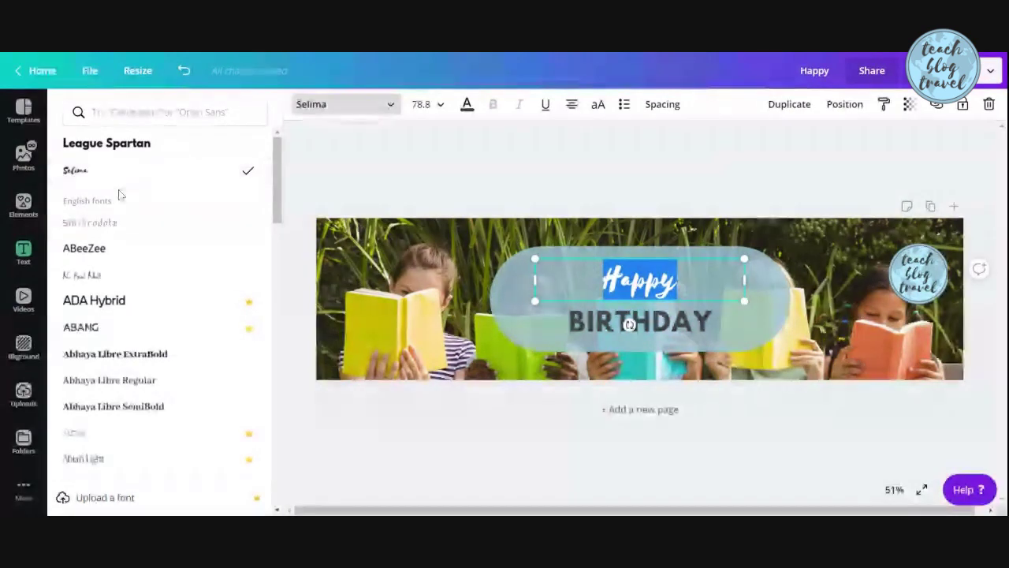
scroll(97, 239, "down", 3)
scroll(158, 276, "up", 2)
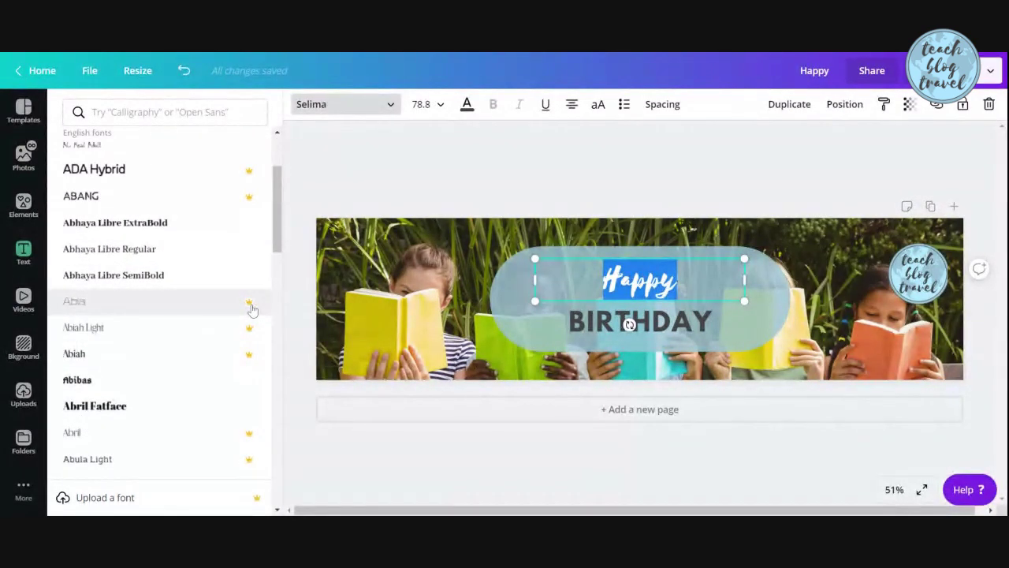
scroll(160, 260, "down", 3)
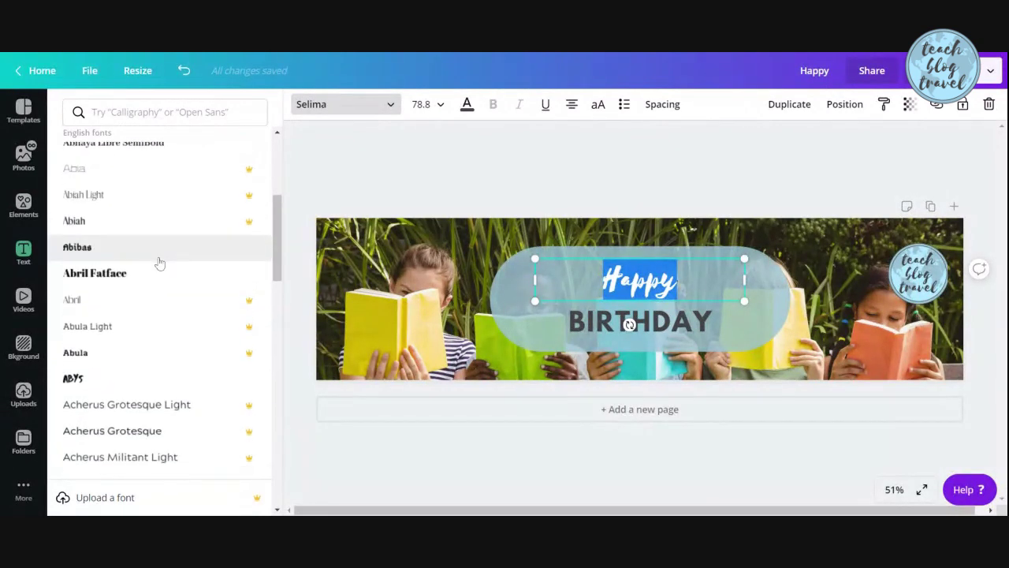
scroll(159, 263, "down", 3)
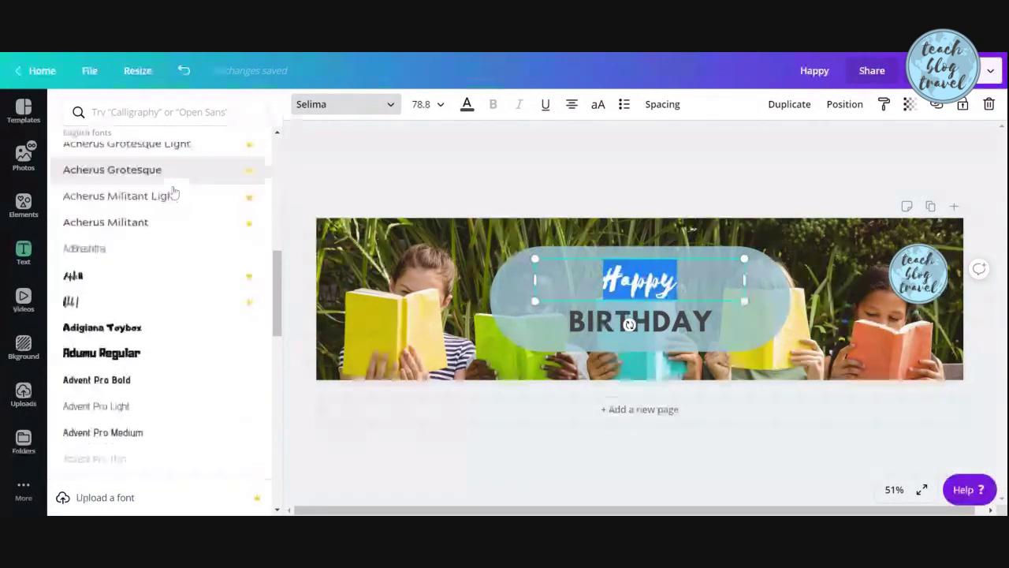
scroll(123, 284, "down", 4)
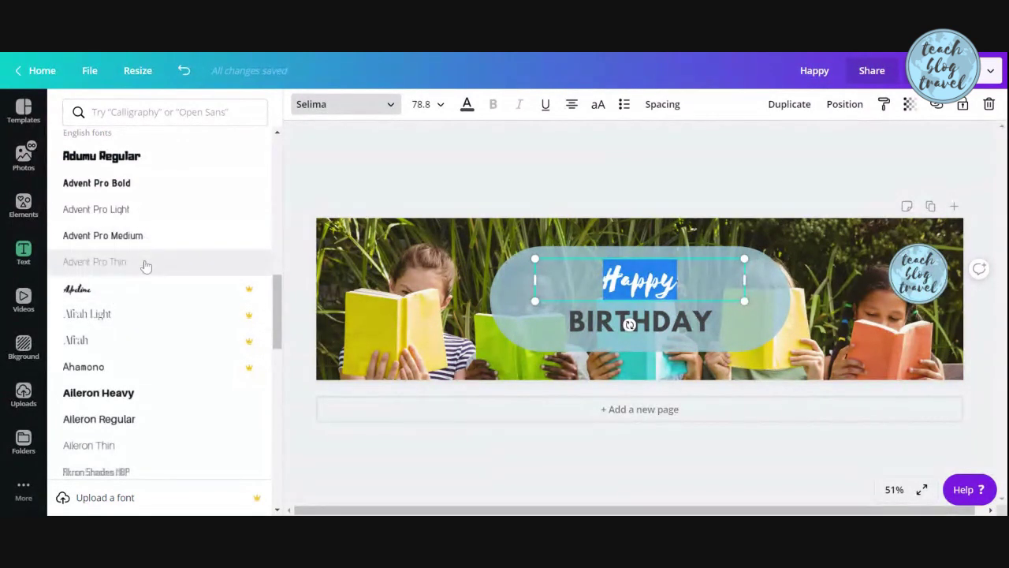
left_click(76, 290)
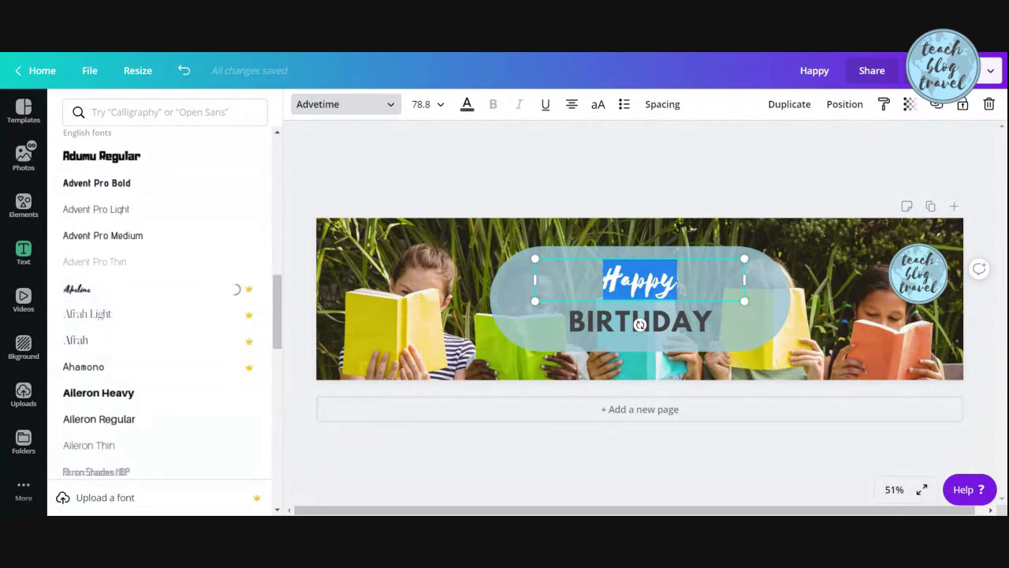
key("Escape")
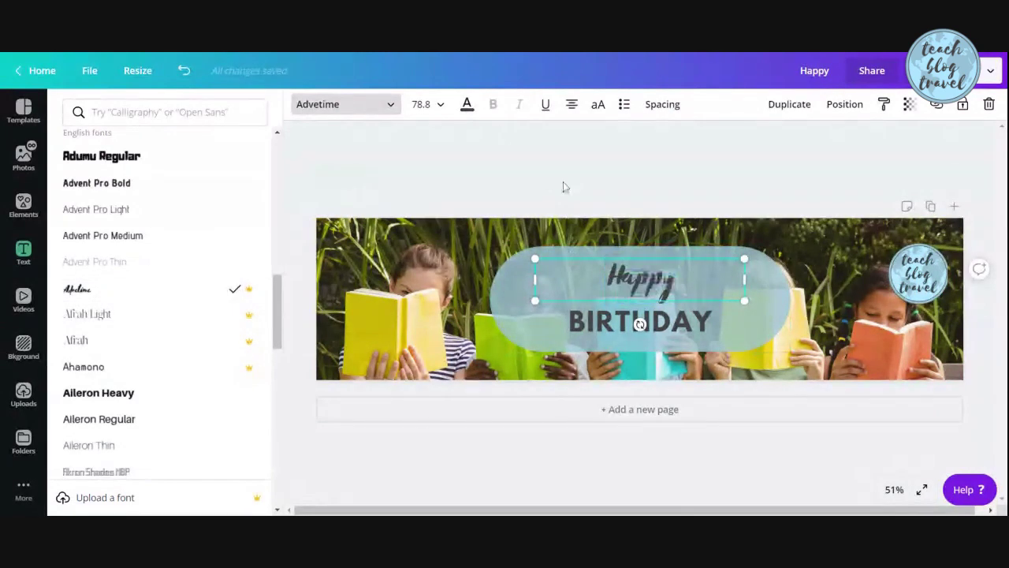
Step: Narrow the Happy text box from the left so it sits above the end of BIRTHDAY
left_click(617, 323)
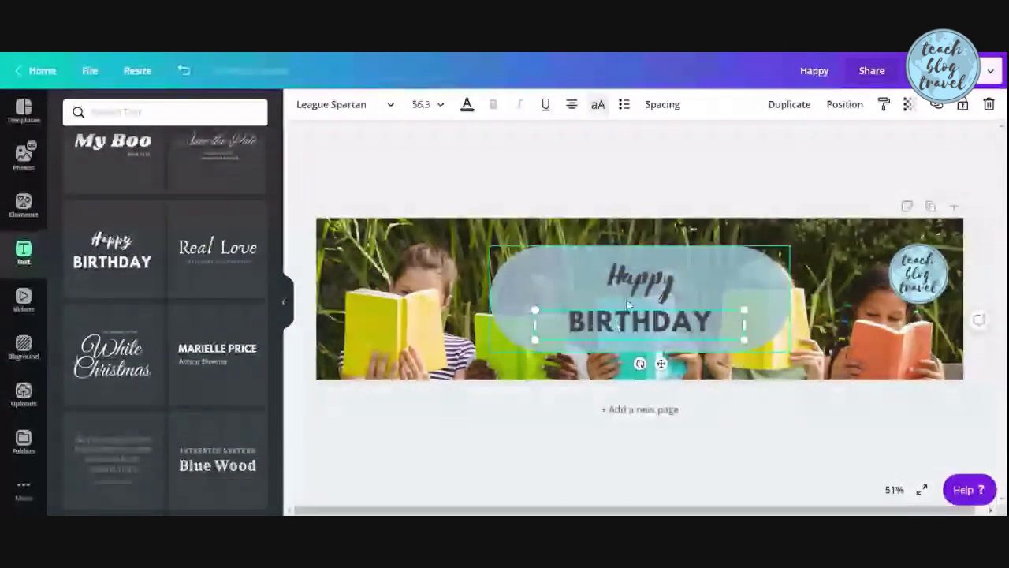
left_click(628, 288)
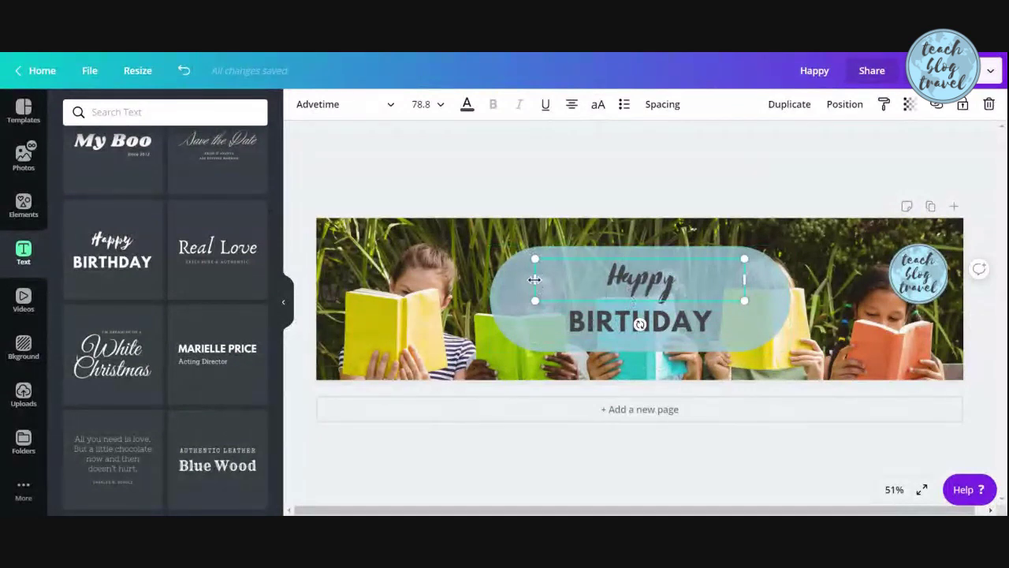
left_click_drag(538, 281, 661, 294)
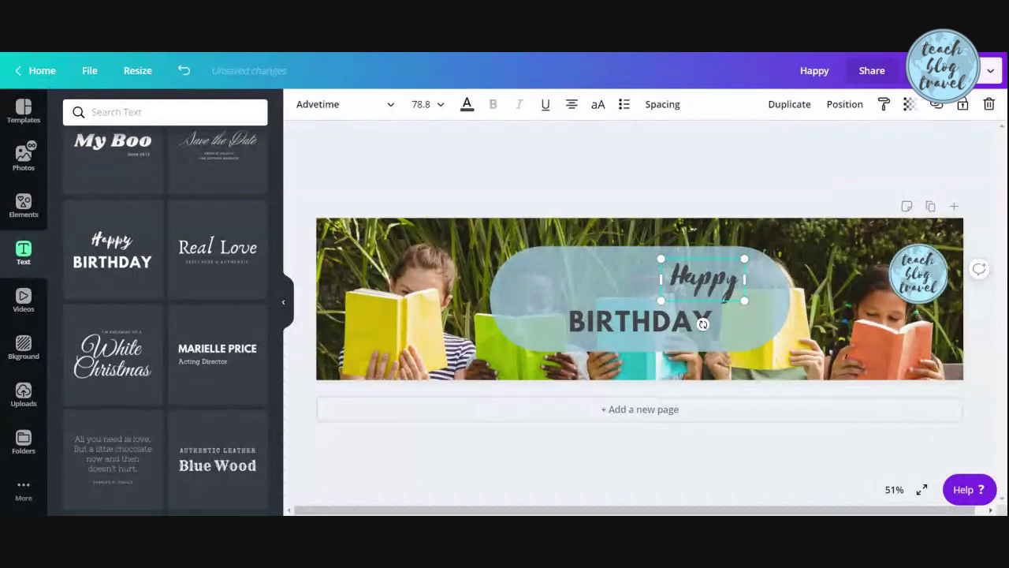
Step: Centre the Happy script text and delete the BIRTHDAY text box
left_click_drag(717, 255, 629, 248)
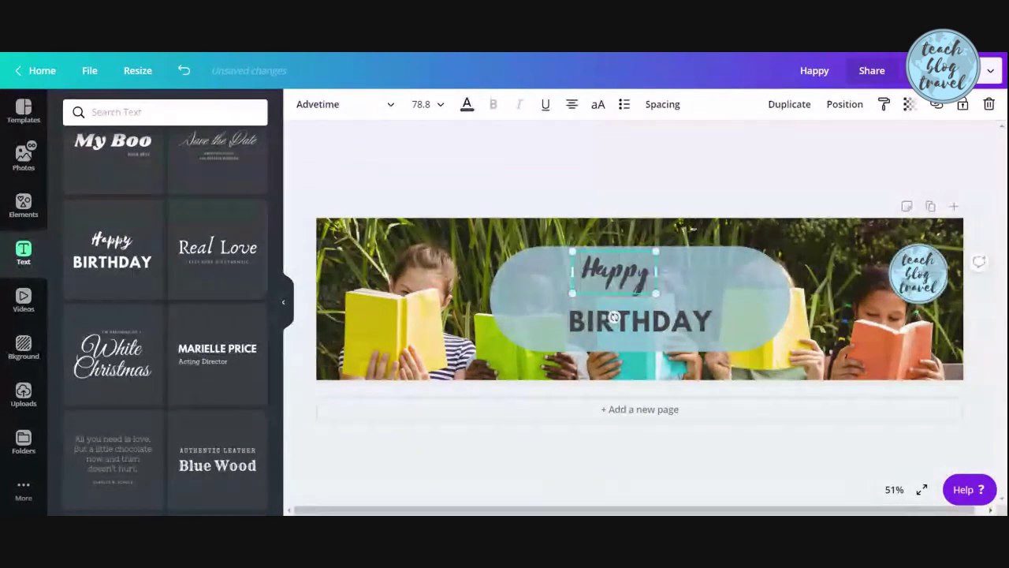
double_click(614, 272)
left_click(637, 333)
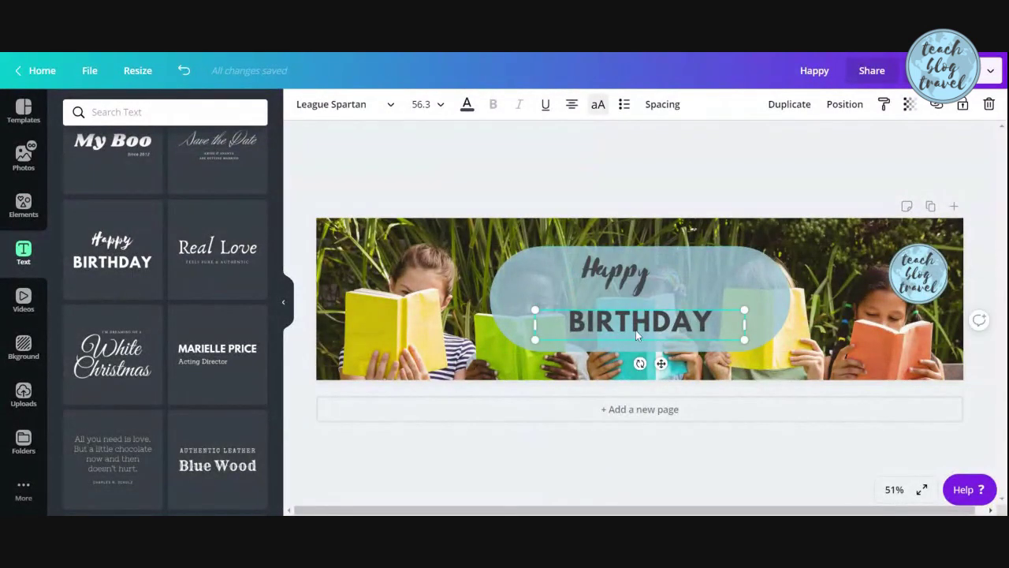
key("Delete")
Step: Replace the word Happy with 'Reading and ELA'
left_click(615, 272)
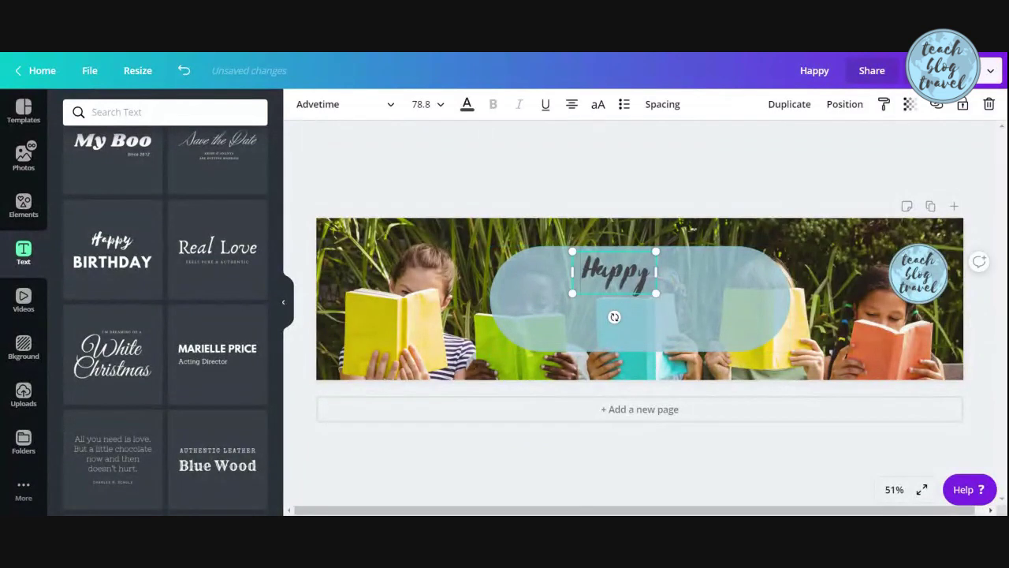
double_click(615, 272)
type("Readig")
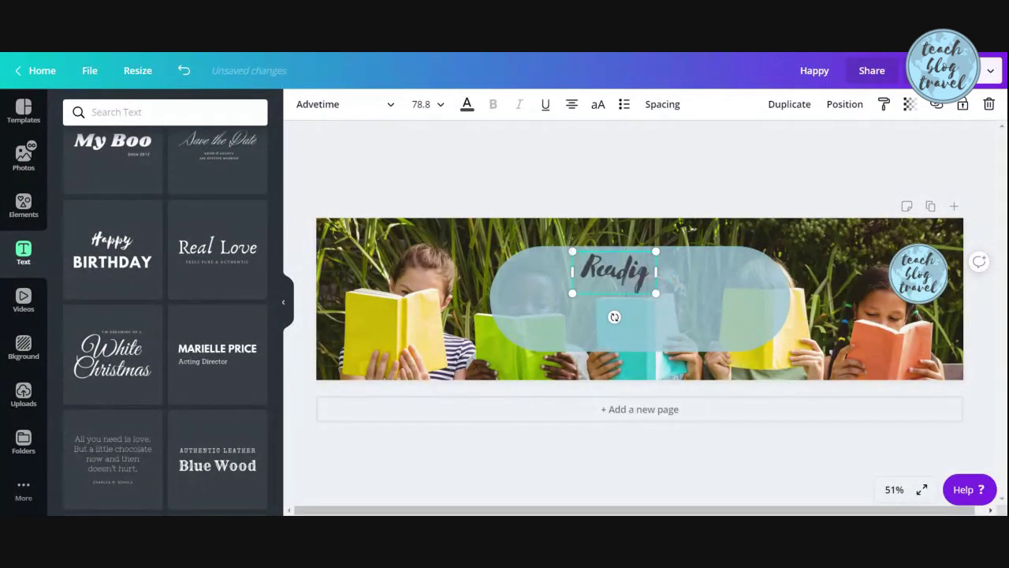
key("BackSpace")
type("ng and ELA")
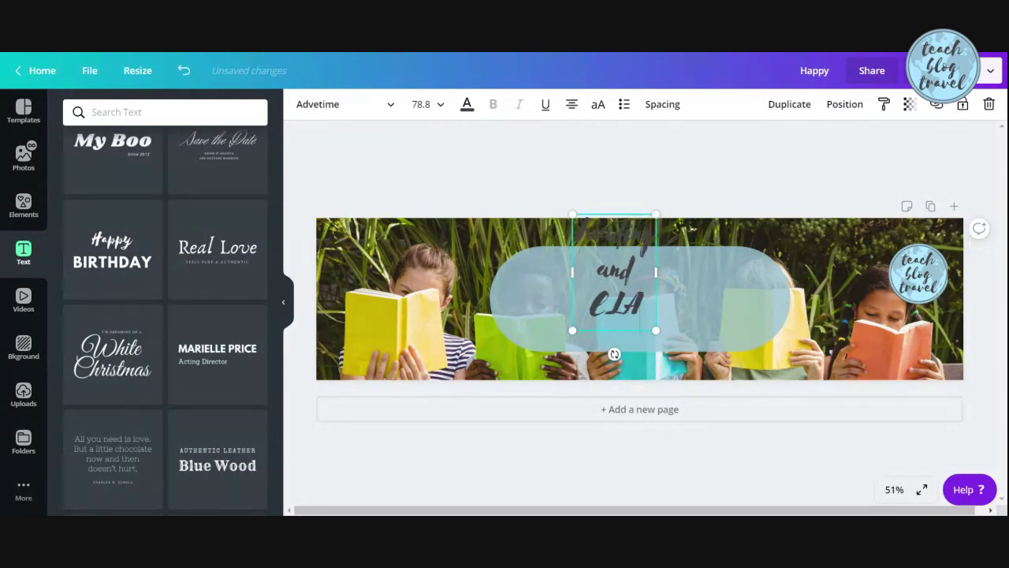
Step: Enlarge the title to two lines and centre it on the blue rounded rectangle
left_click_drag(659, 273, 699, 275)
left_click_drag(701, 313, 749, 375)
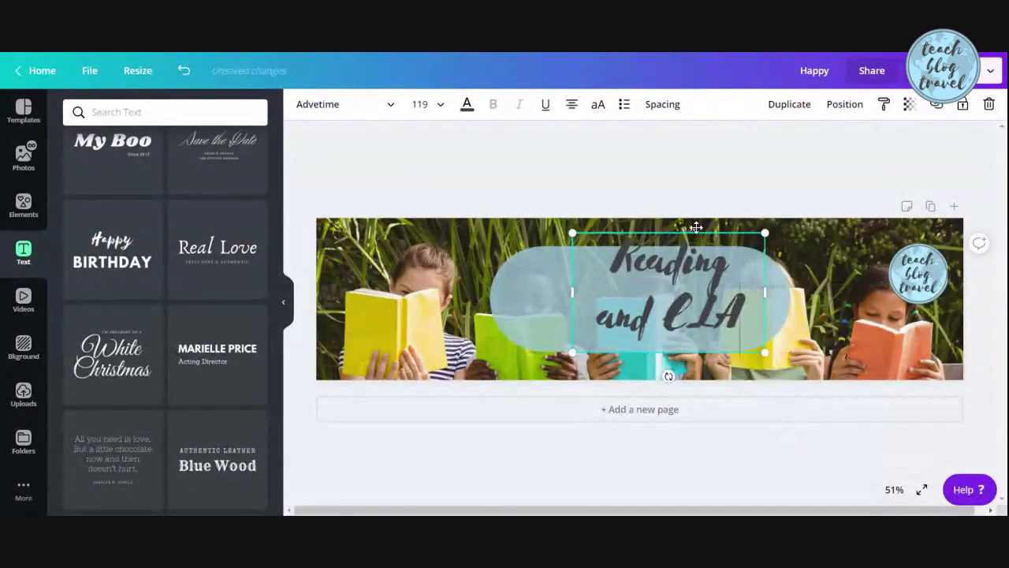
left_click_drag(693, 232, 664, 243)
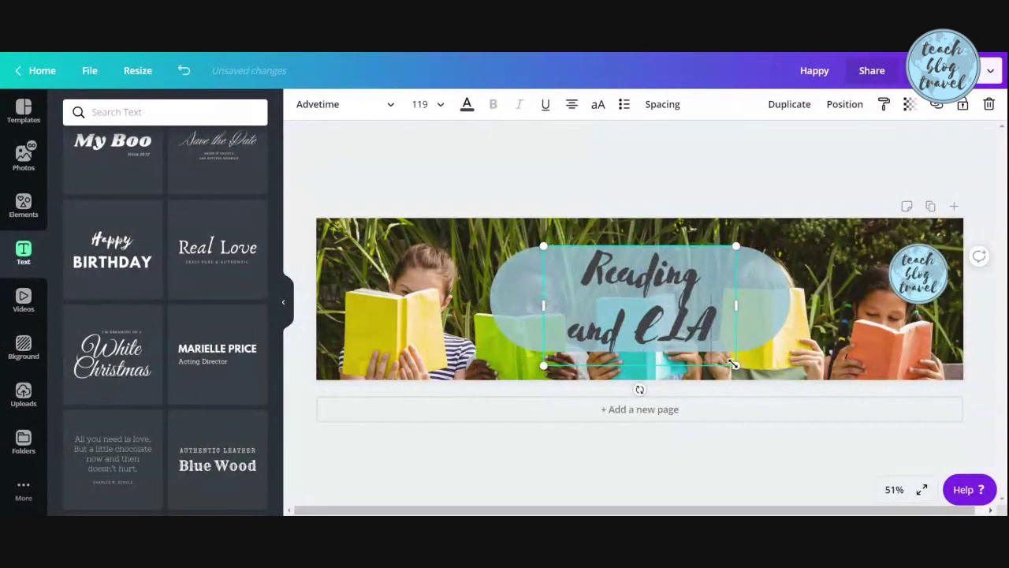
left_click_drag(733, 364, 723, 359)
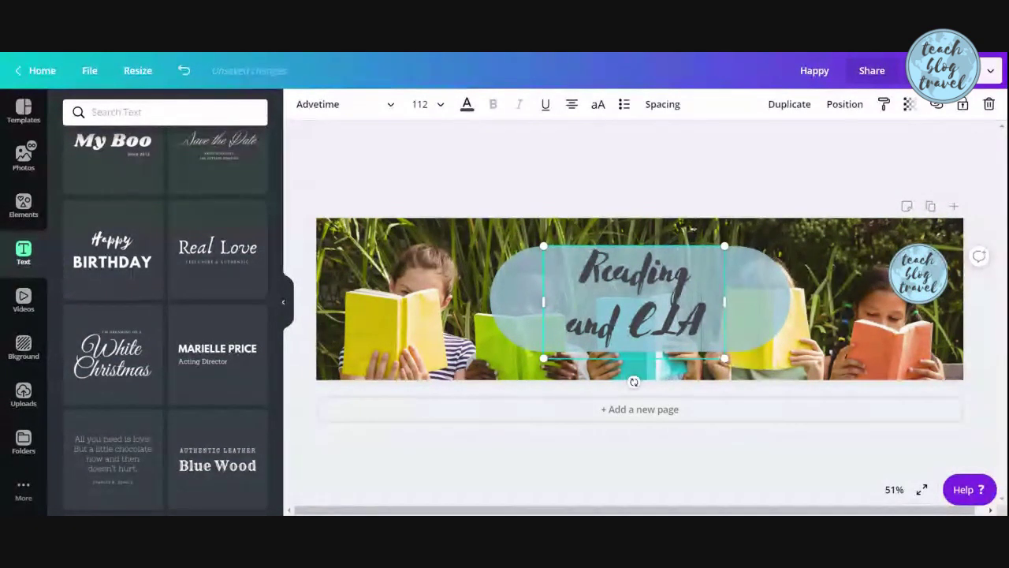
Step: Change 'and' in the title to '&' so it reads 'Reading & ELA'
double_click(591, 319)
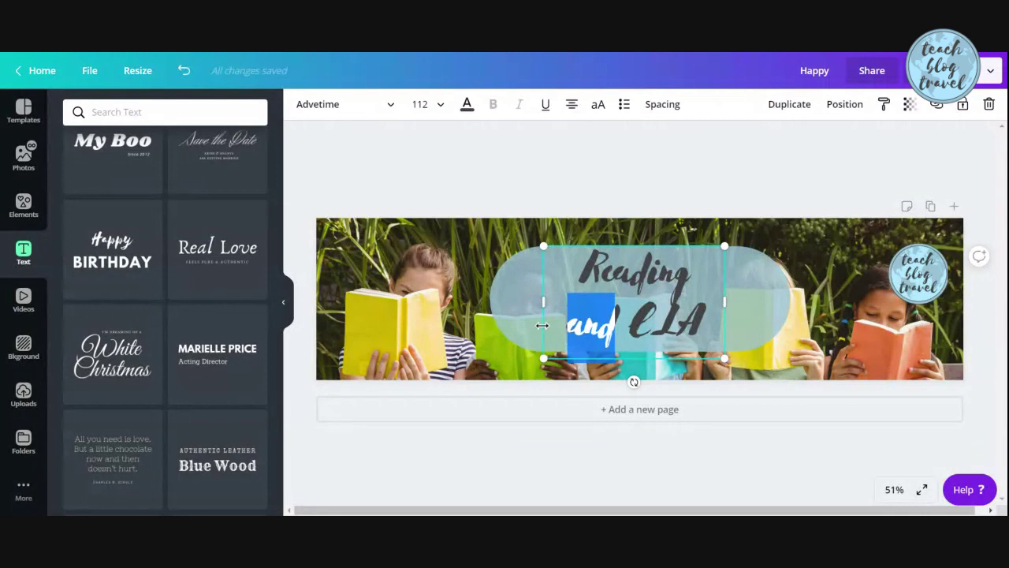
type("&")
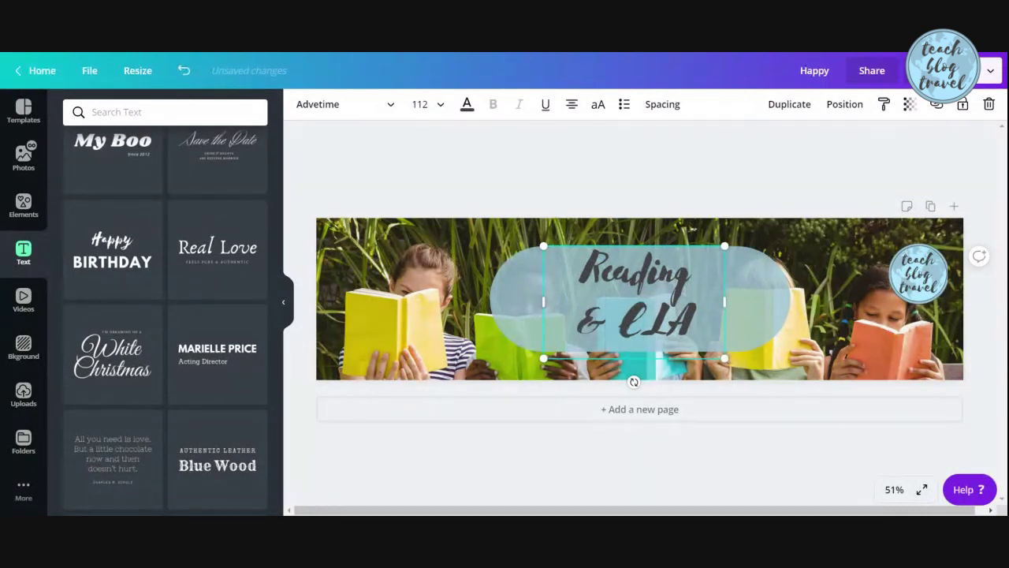
left_click(477, 247)
left_click(710, 299)
Step: Fit 'Reading & ELA' on one line, centred across the translucent rectangle
left_click_drag(724, 303, 927, 306)
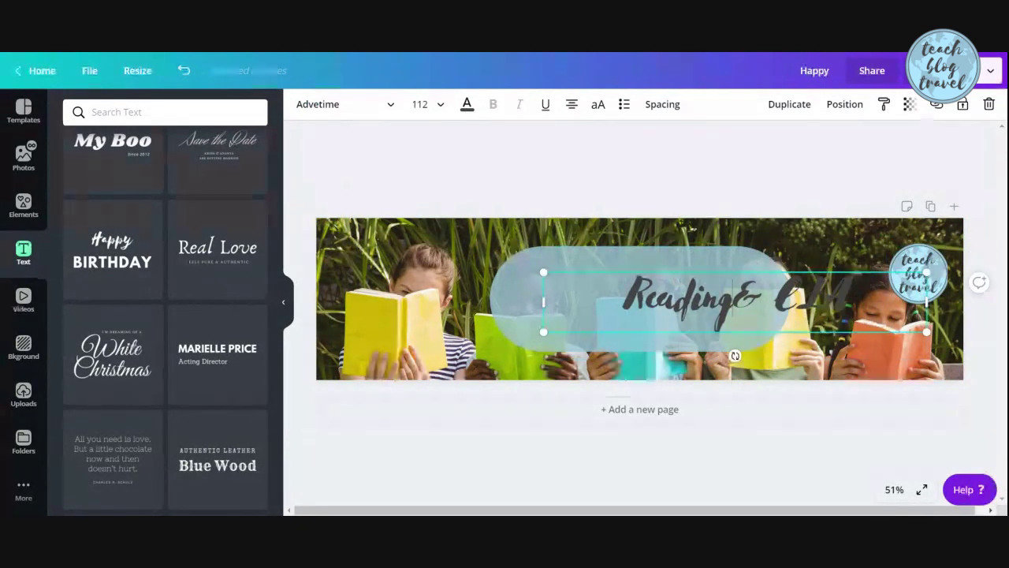
left_click_drag(897, 303, 812, 298)
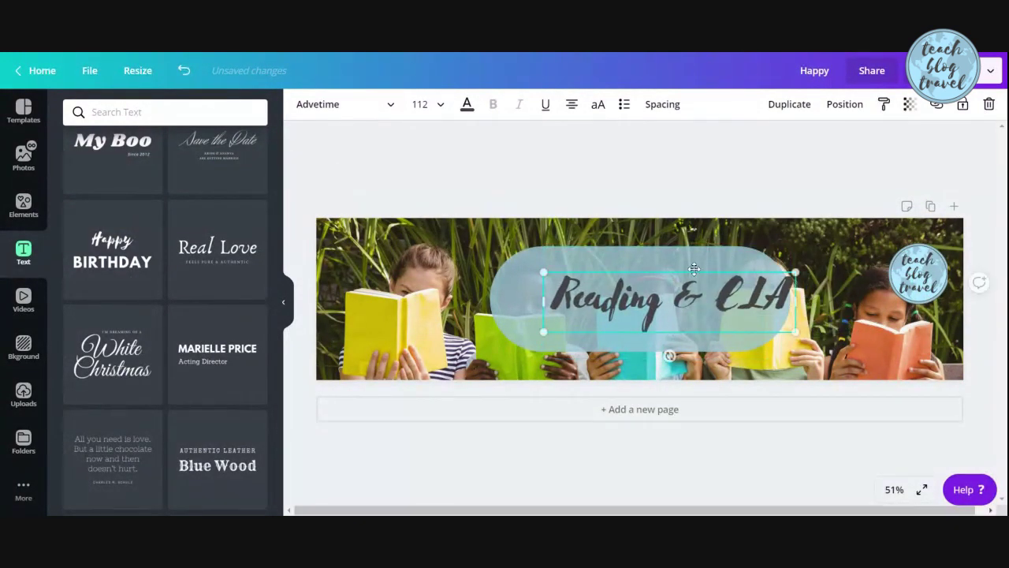
left_click_drag(693, 269, 670, 268)
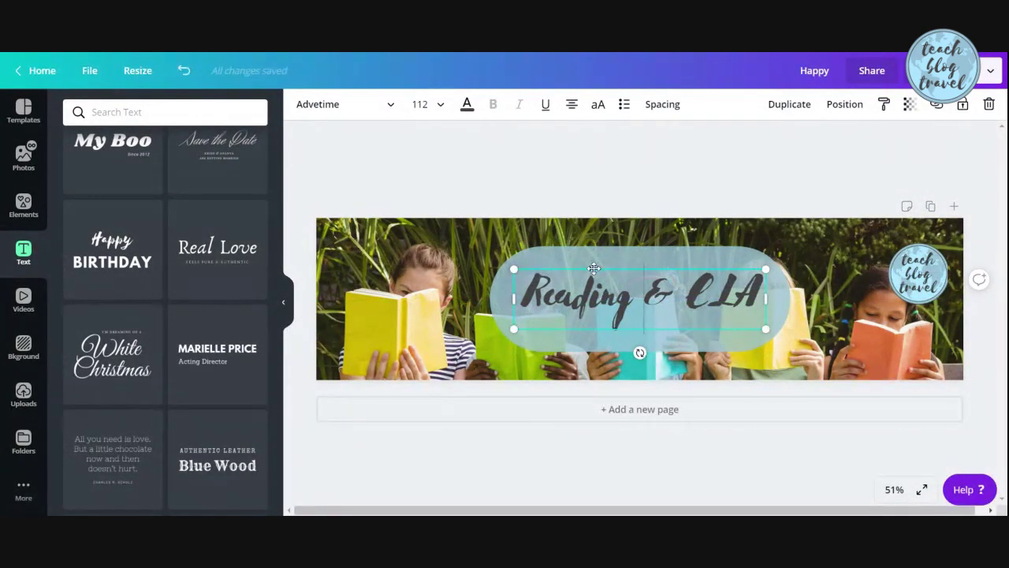
left_click_drag(591, 268, 581, 272)
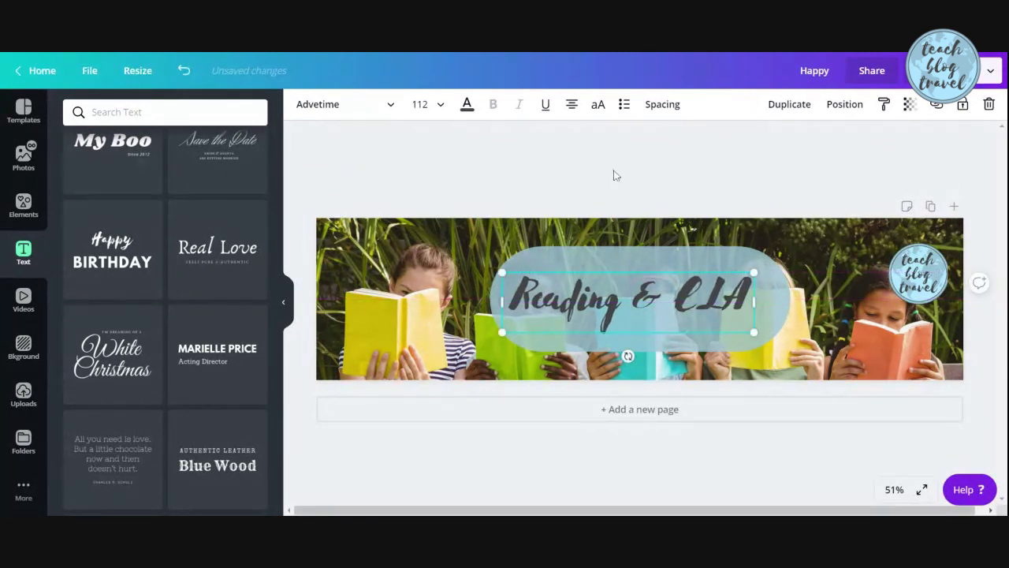
left_click(615, 175)
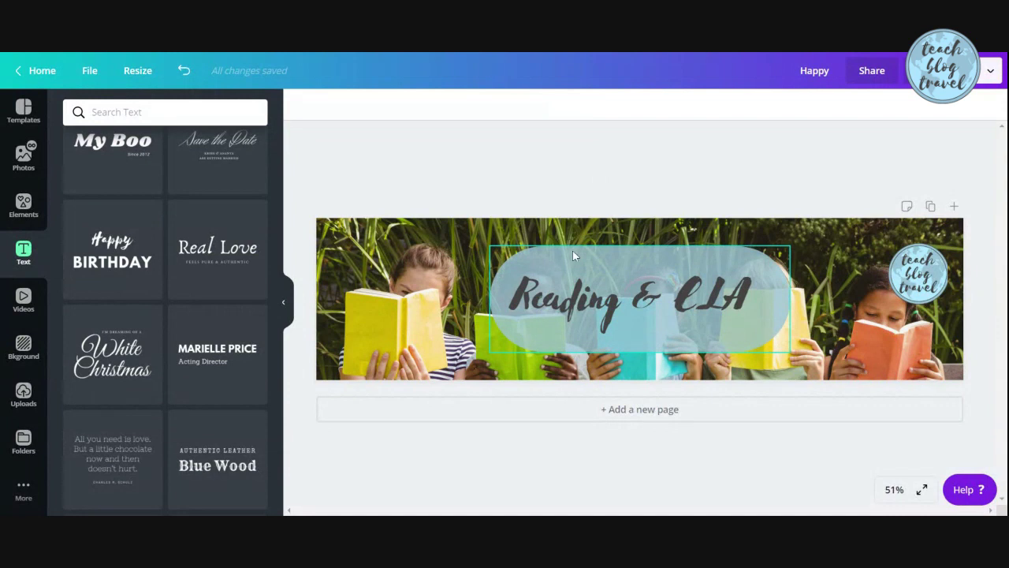
left_click(703, 313)
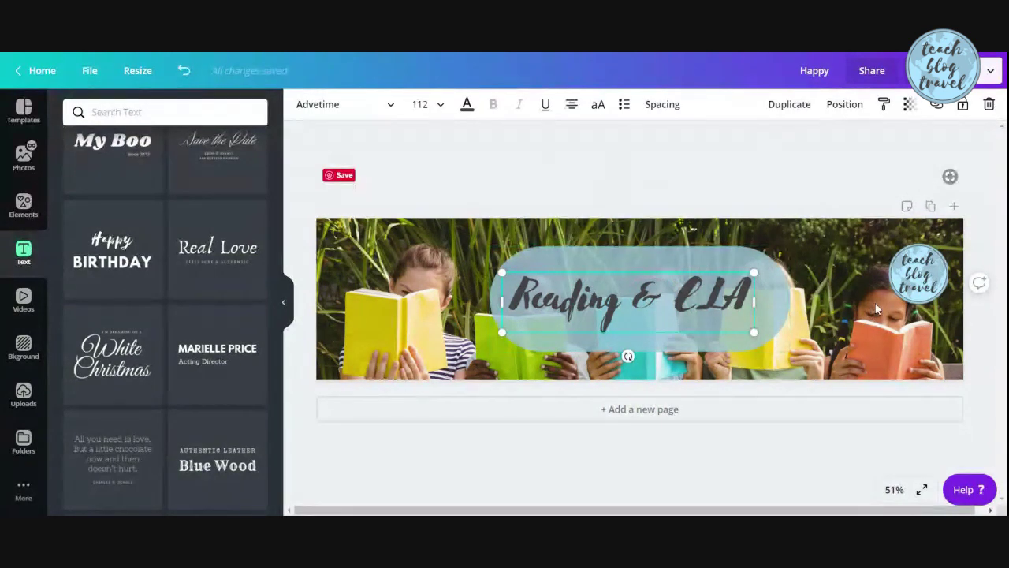
Step: Tuck the circular logo into the top-right corner and bring up the Share publishing options
left_click_drag(917, 273, 923, 253)
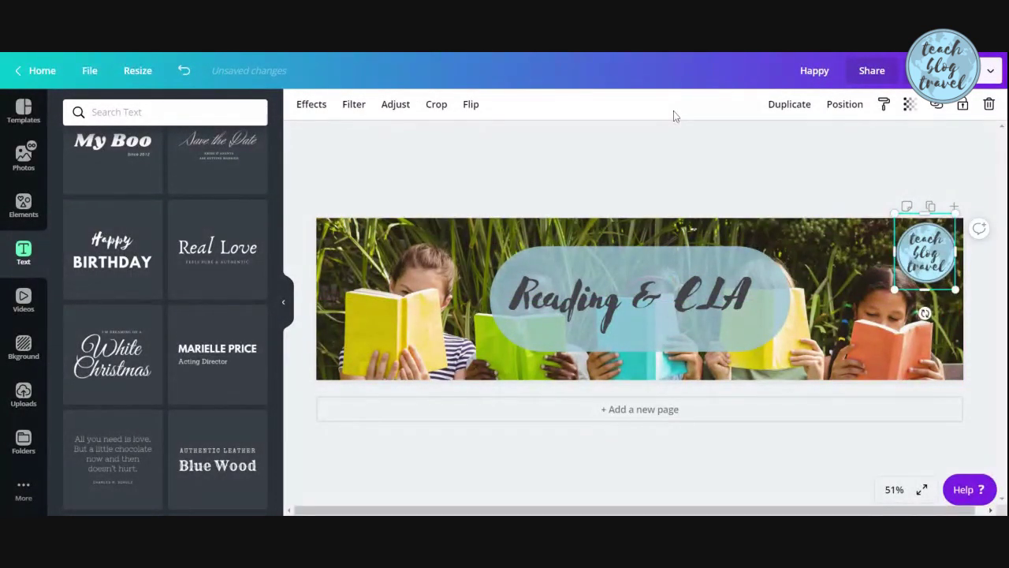
left_click(720, 175)
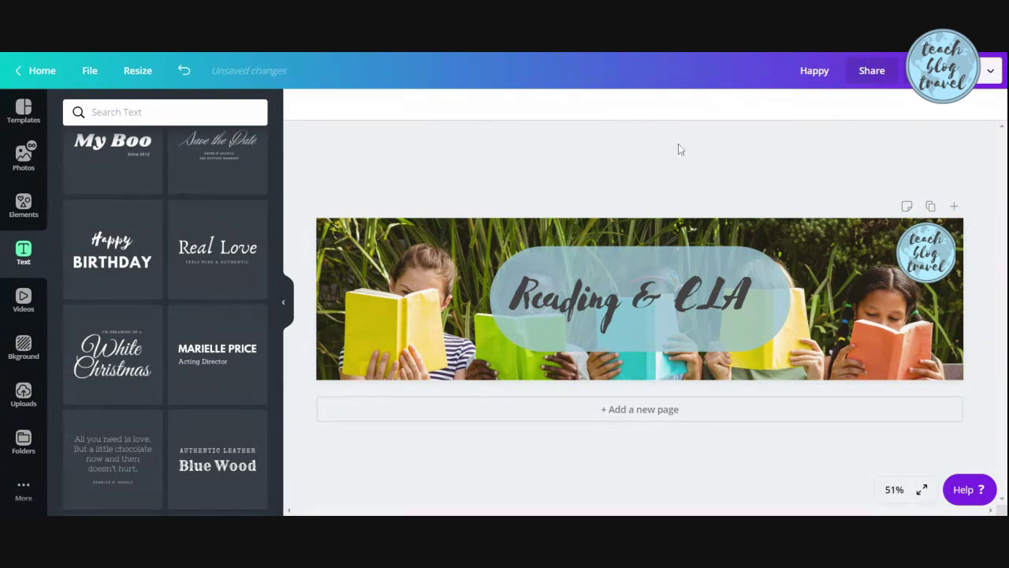
left_click(990, 71)
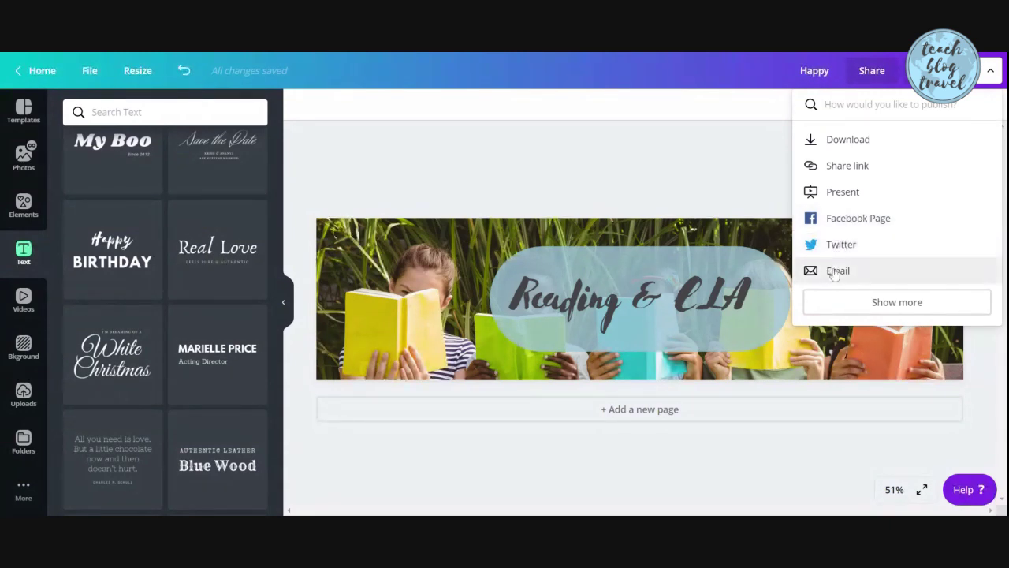
Step: Download the Reading & ELA header as a PNG, then dismiss the published confirmation
left_click(847, 142)
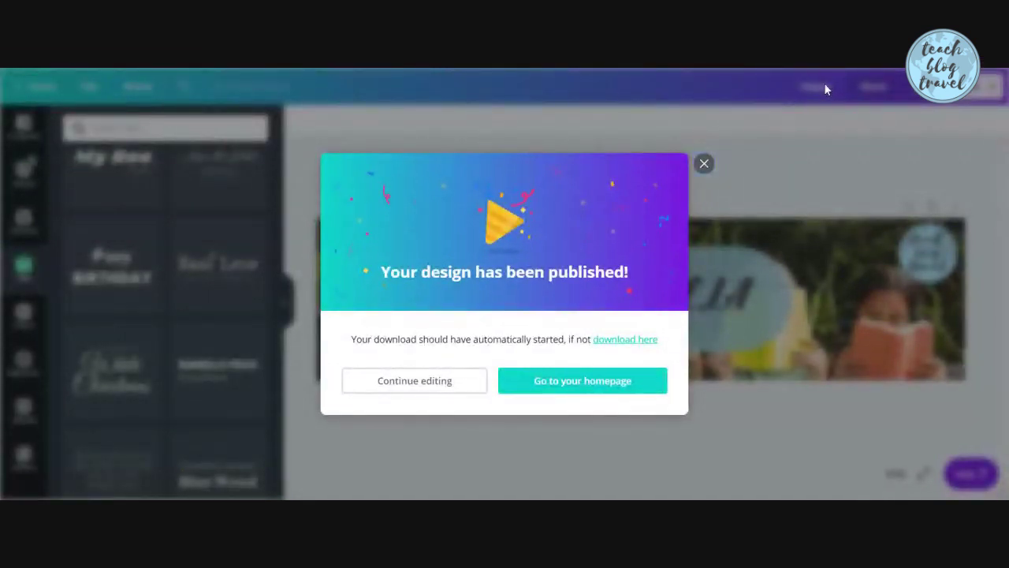
left_click(703, 164)
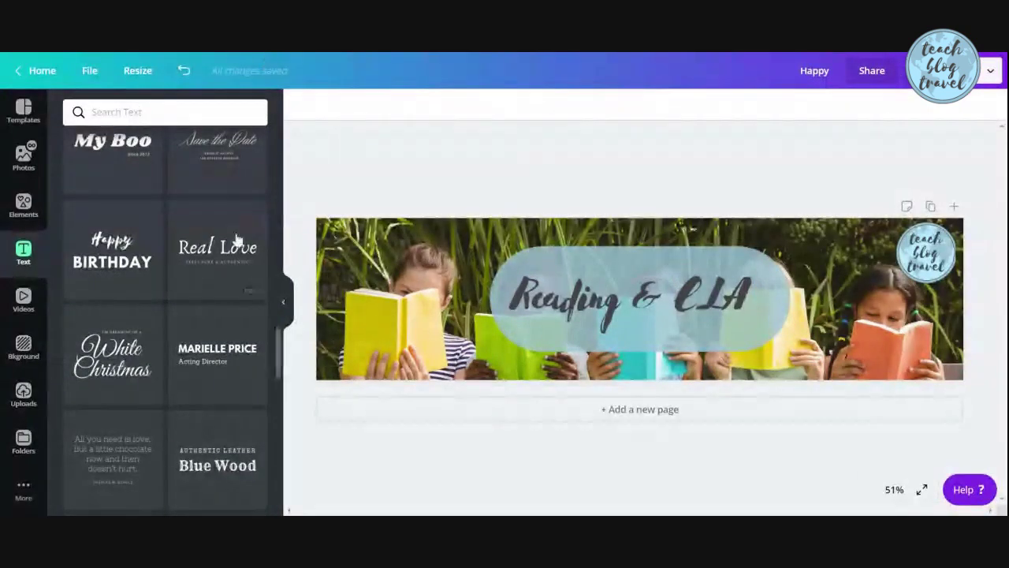
scroll(189, 268, "up", 3)
scroll(175, 266, "up", 10)
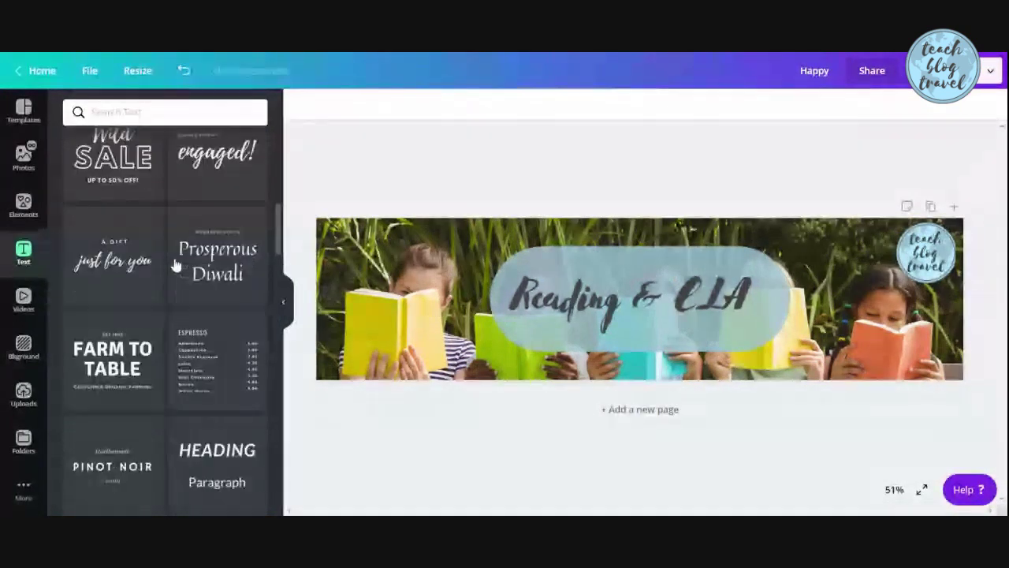